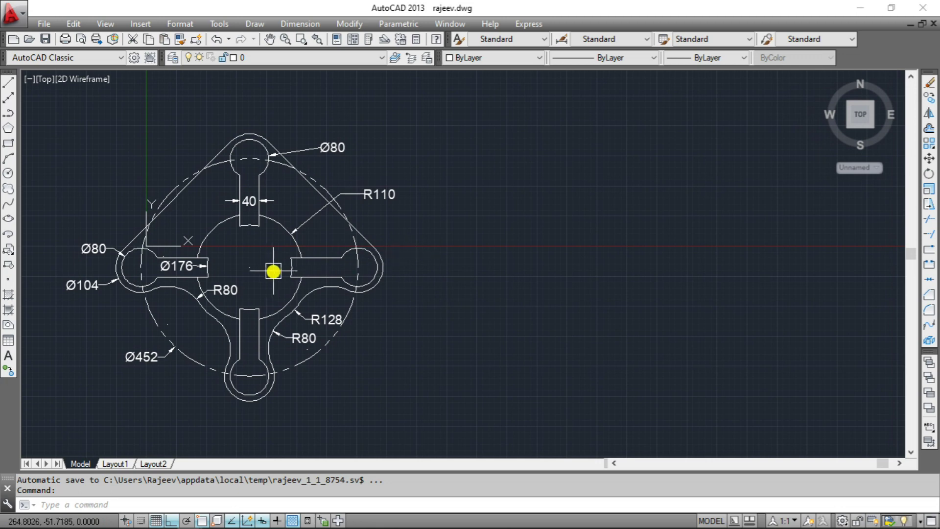
Frame the reference drawing and draw a radius-110 circle to its right.
{"action": "middle_click_drag", "start_coordinate": [248, 271], "coordinate": [242, 264]}
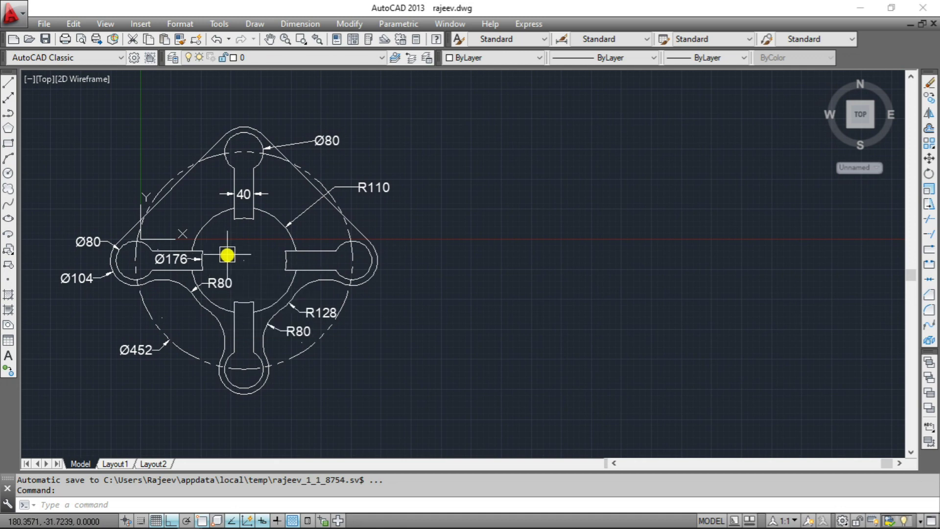
{"action": "scroll", "coordinate": [29, 252], "scroll_direction": "up", "scroll_amount": 2}
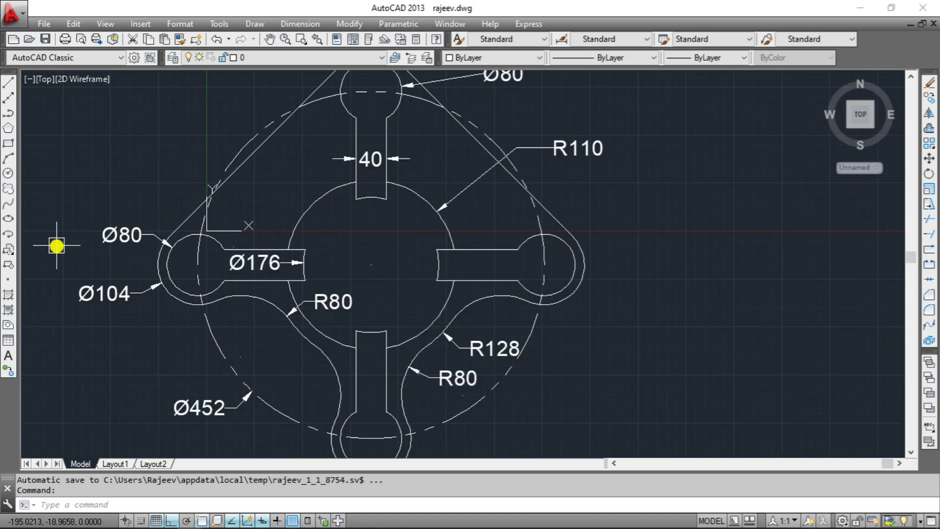
{"action": "scroll", "coordinate": [57, 245], "scroll_direction": "down", "scroll_amount": 2}
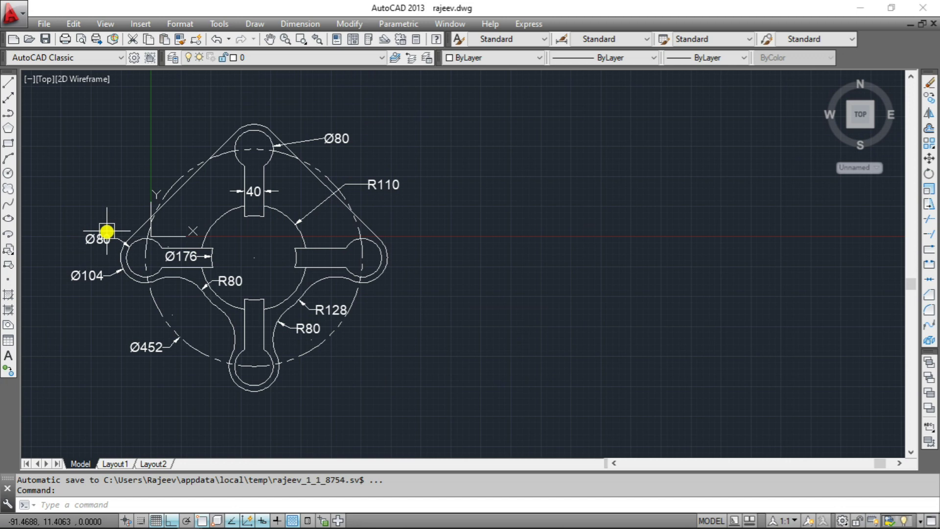
{"action": "scroll", "coordinate": [106, 231], "scroll_direction": "up", "scroll_amount": 2}
{"action": "scroll", "coordinate": [155, 225], "scroll_direction": "down", "scroll_amount": 2}
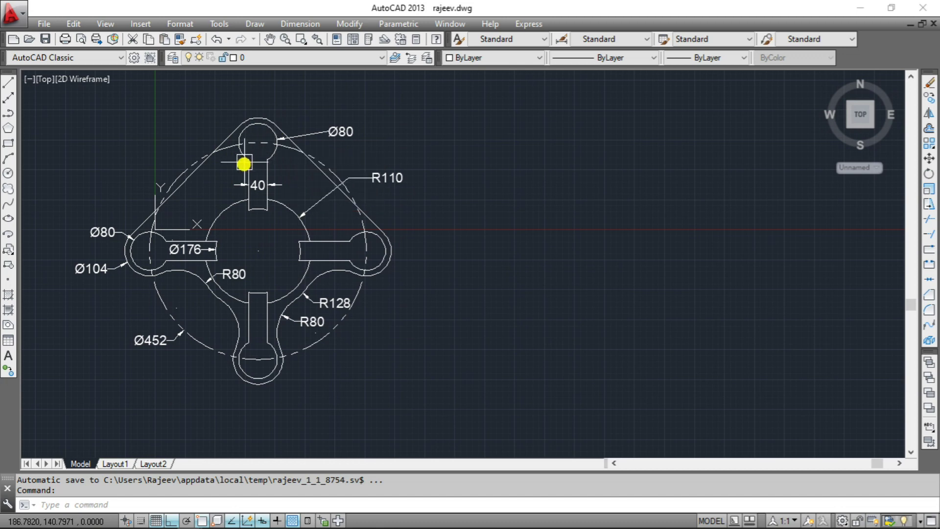
{"action": "scroll", "coordinate": [226, 254], "scroll_direction": "up", "scroll_amount": 2}
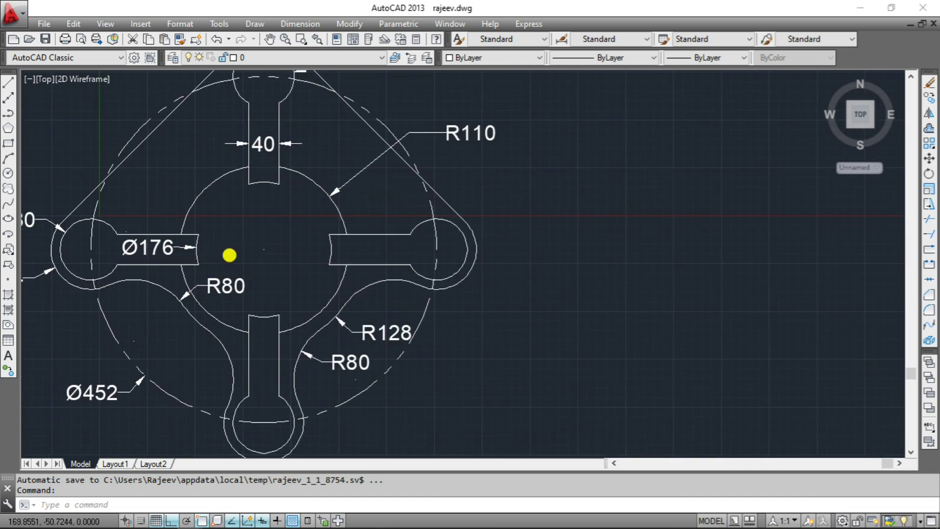
{"action": "scroll", "coordinate": [230, 255], "scroll_direction": "down", "scroll_amount": 2}
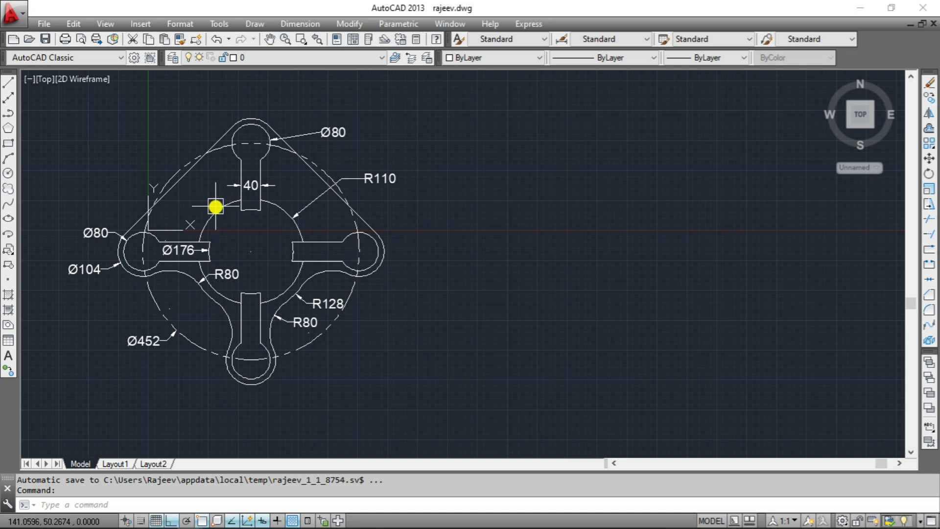
{"action": "scroll", "coordinate": [221, 267], "scroll_direction": "up", "scroll_amount": 2}
{"action": "scroll", "coordinate": [221, 267], "scroll_direction": "down", "scroll_amount": 2}
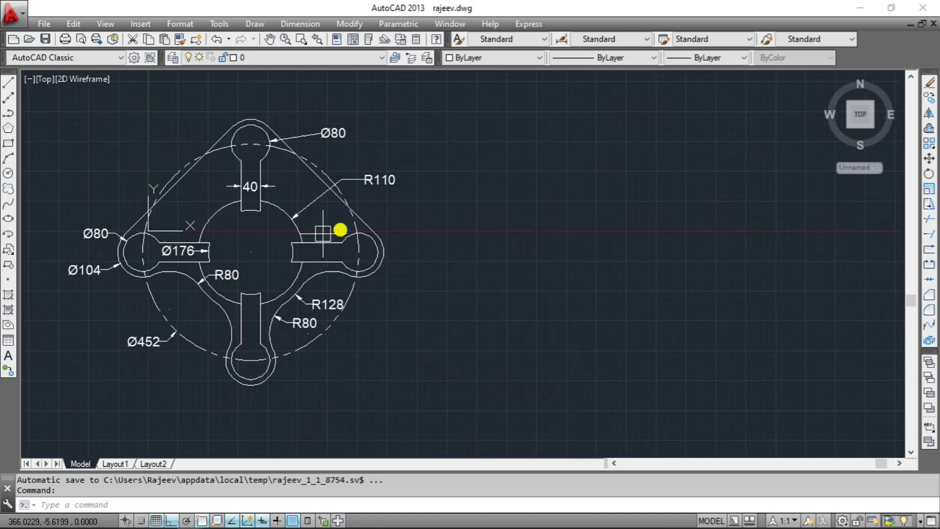
{"action": "middle_click_drag", "start_coordinate": [403, 184], "coordinate": [393, 185]}
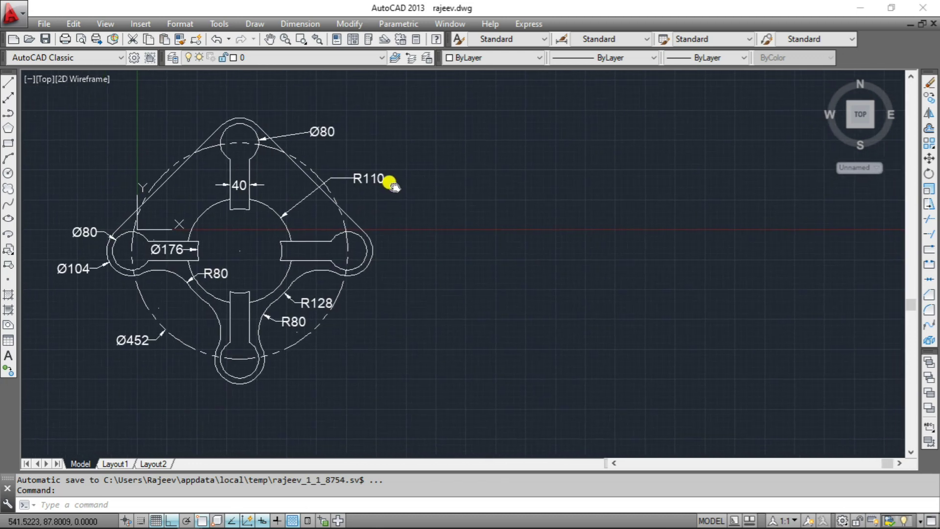
{"action": "left_click", "coordinate": [7, 173]}
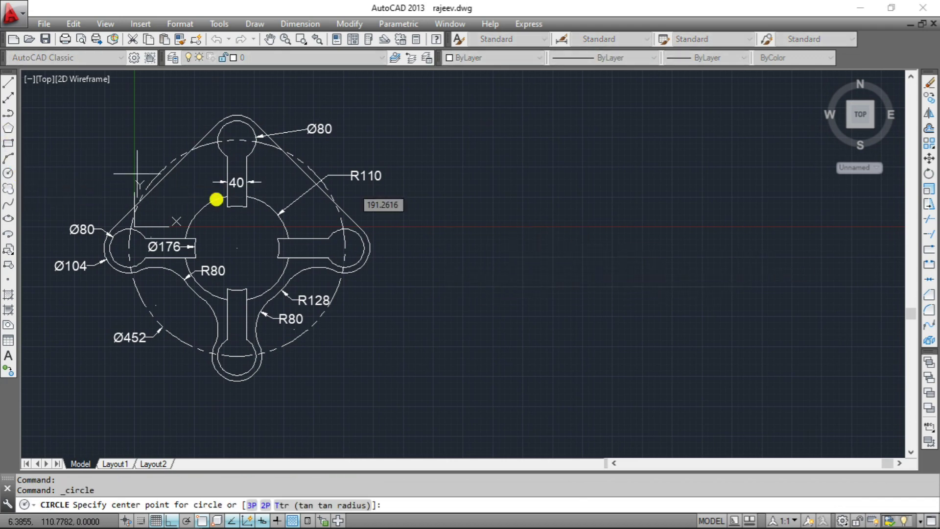
{"action": "key", "text": "Escape"}
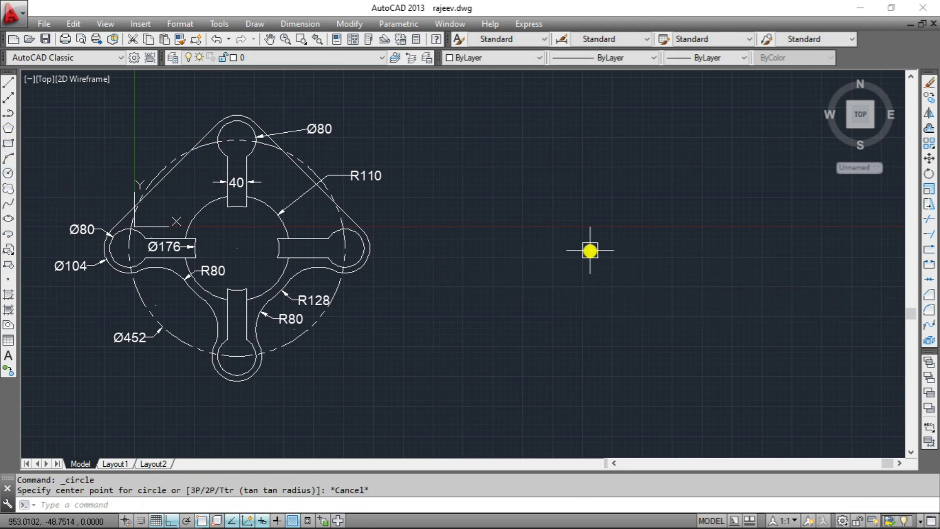
{"action": "type", "text": "c"}
{"action": "key", "text": "Return"}
{"action": "left_click", "coordinate": [611, 248]}
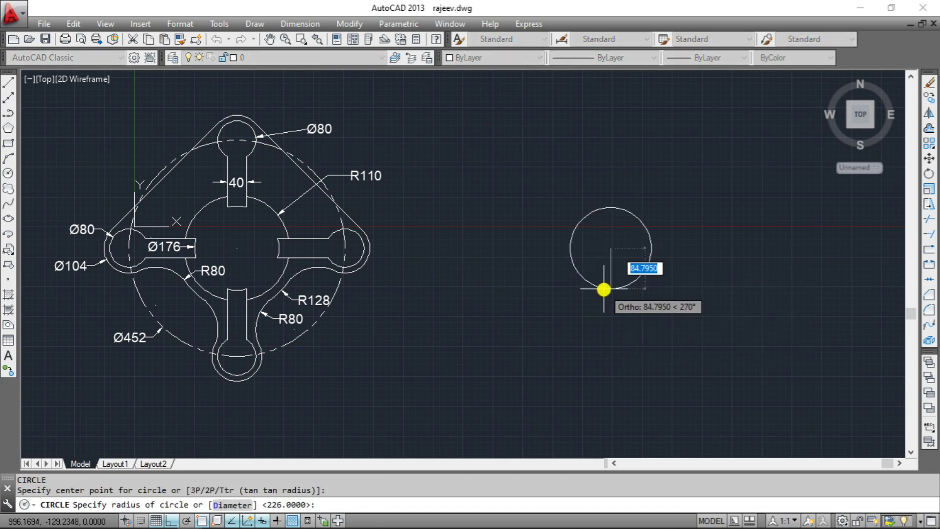
{"action": "type", "text": "110"}
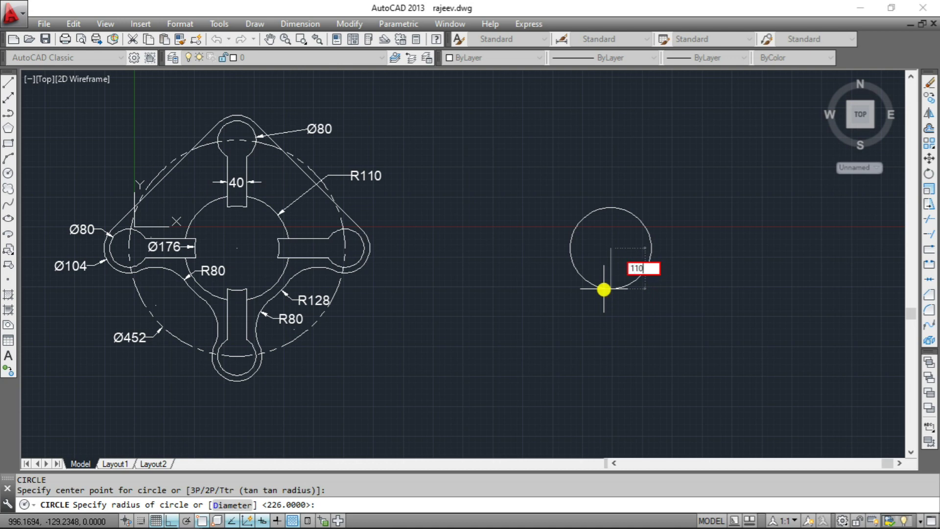
{"action": "key", "text": "Return"}
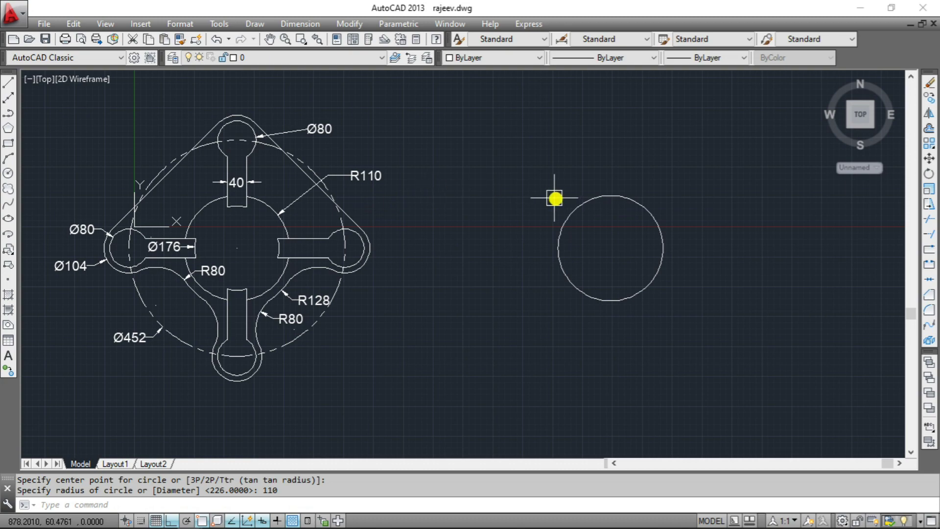
Pan and zoom so both the reference part and the new R110 circle are visible.
{"action": "scroll", "coordinate": [305, 243], "scroll_direction": "up", "scroll_amount": 3}
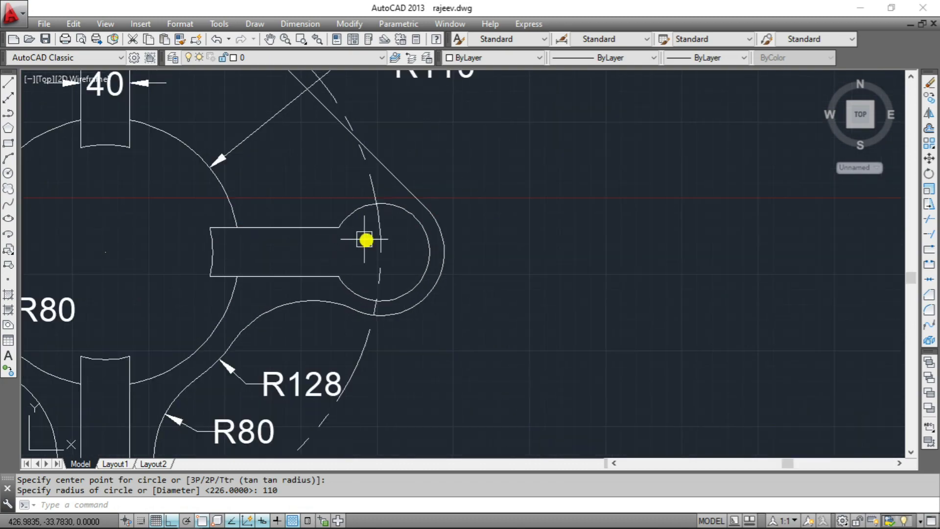
{"action": "scroll", "coordinate": [392, 220], "scroll_direction": "down", "scroll_amount": 4}
{"action": "scroll", "coordinate": [392, 221], "scroll_direction": "down", "scroll_amount": 2}
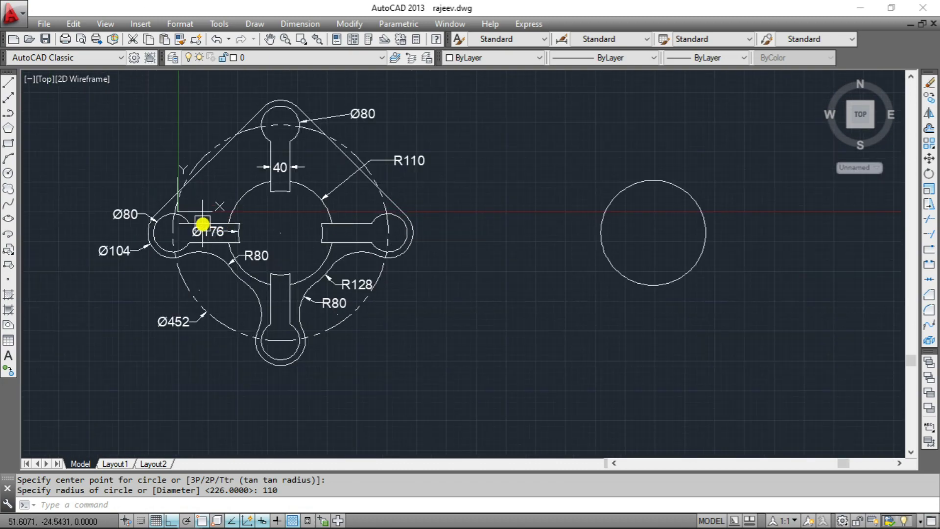
{"action": "scroll", "coordinate": [206, 225], "scroll_direction": "up", "scroll_amount": 4}
{"action": "scroll", "coordinate": [248, 230], "scroll_direction": "down", "scroll_amount": 2}
{"action": "middle_click_drag", "start_coordinate": [243, 227], "coordinate": [201, 246]}
{"action": "scroll", "coordinate": [150, 245], "scroll_direction": "up", "scroll_amount": 2}
{"action": "scroll", "coordinate": [164, 242], "scroll_direction": "down", "scroll_amount": 2}
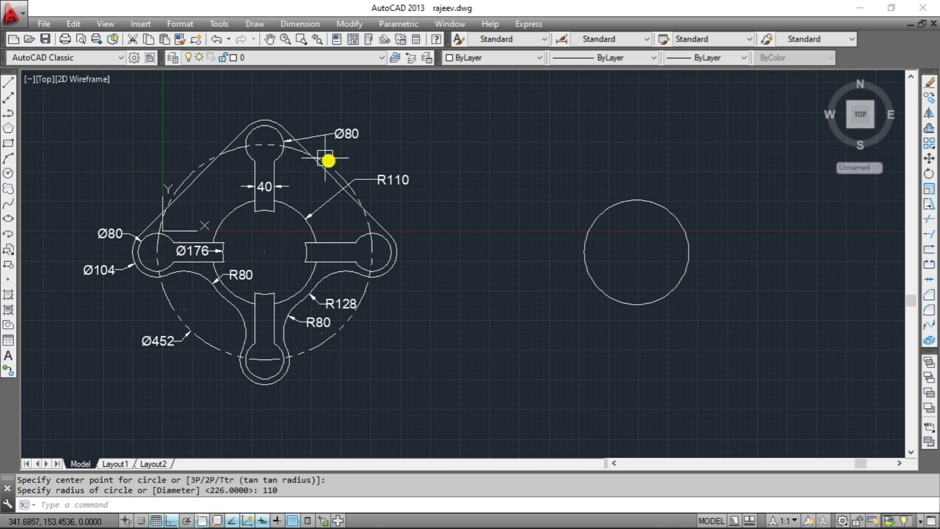
{"action": "scroll", "coordinate": [139, 347], "scroll_direction": "up", "scroll_amount": 2}
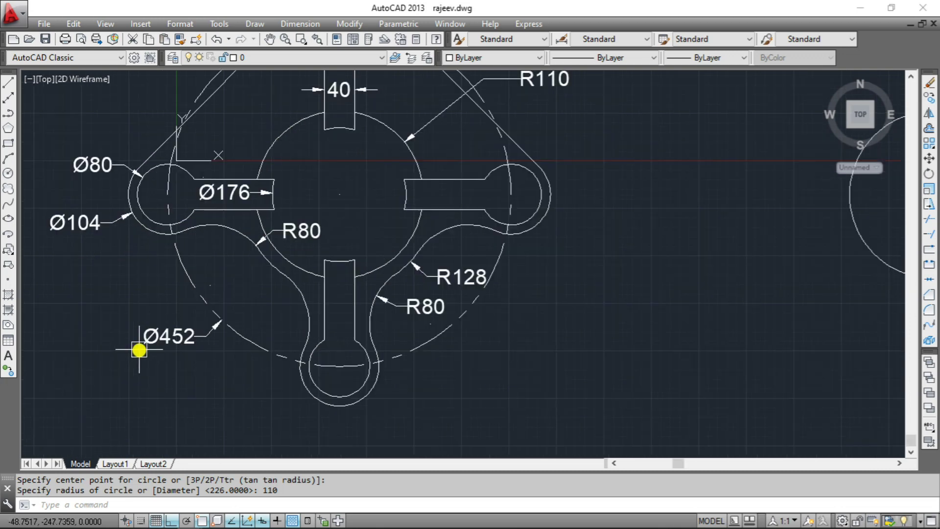
{"action": "scroll", "coordinate": [143, 349], "scroll_direction": "up", "scroll_amount": 2}
{"action": "scroll", "coordinate": [144, 353], "scroll_direction": "down", "scroll_amount": 4}
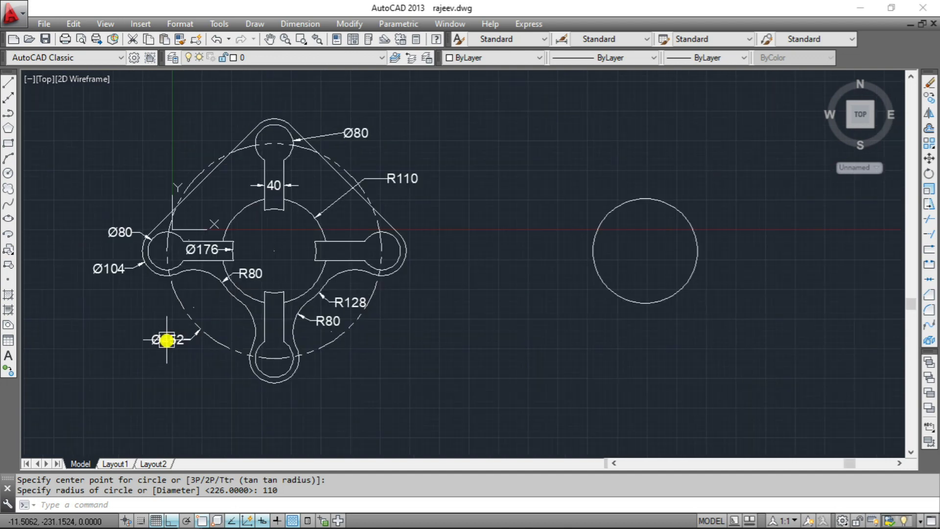
{"action": "middle_click_drag", "start_coordinate": [153, 332], "coordinate": [133, 333]}
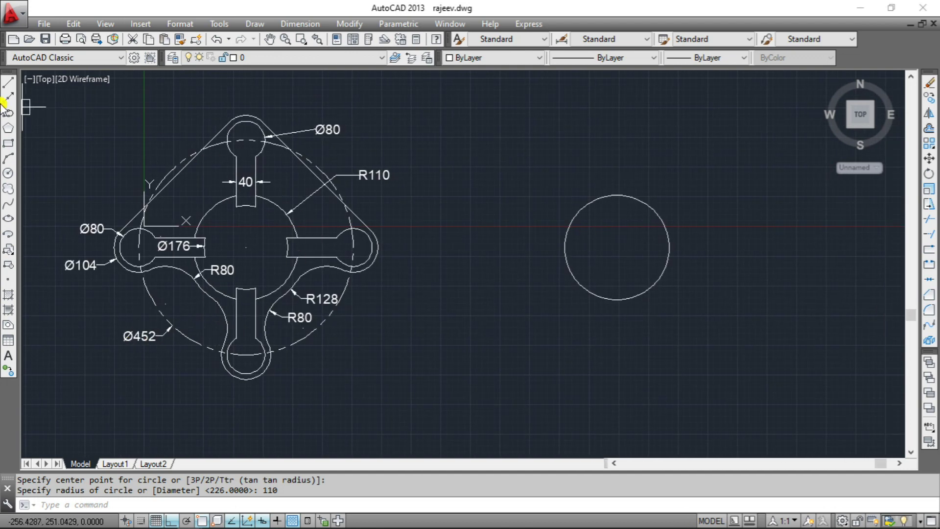
{"action": "left_click", "coordinate": [8, 173]}
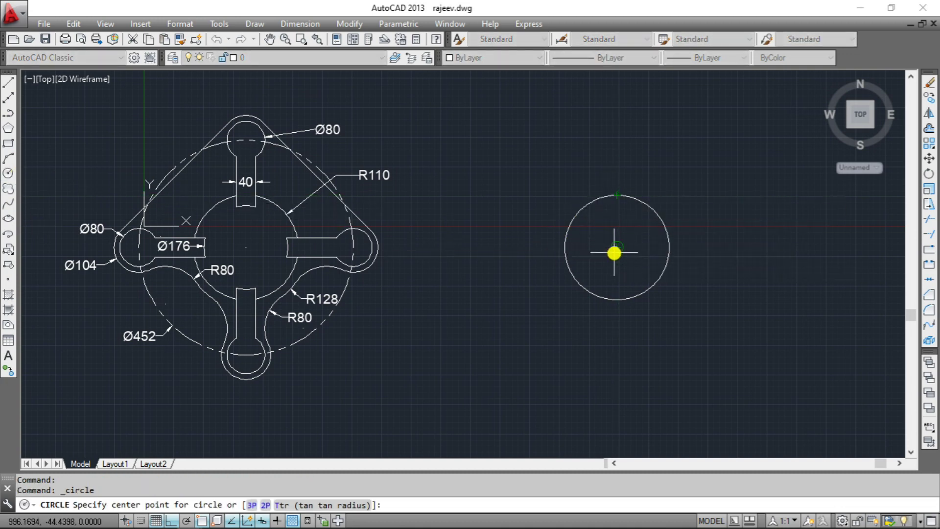
Draw a Ø452 circle concentric with the R110 circle.
{"action": "left_click", "coordinate": [614, 252]}
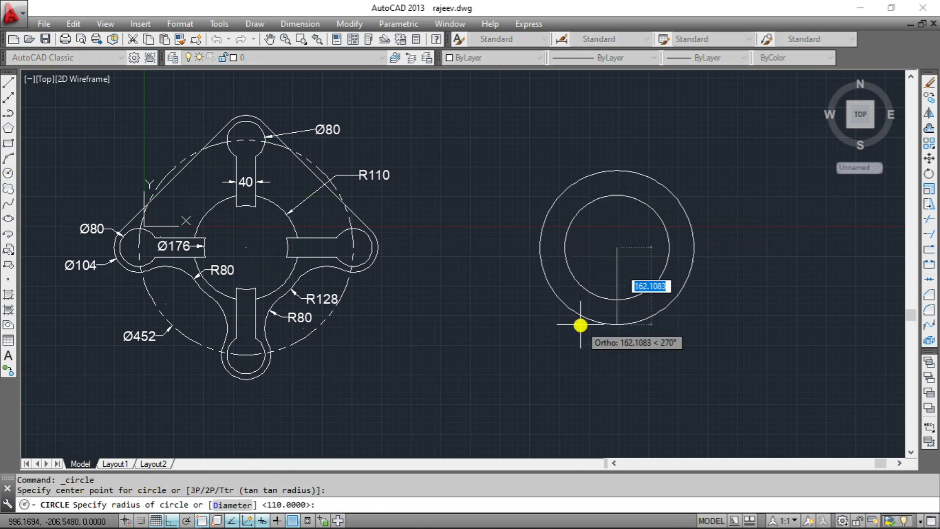
{"action": "type", "text": "d"}
{"action": "key", "text": "Return"}
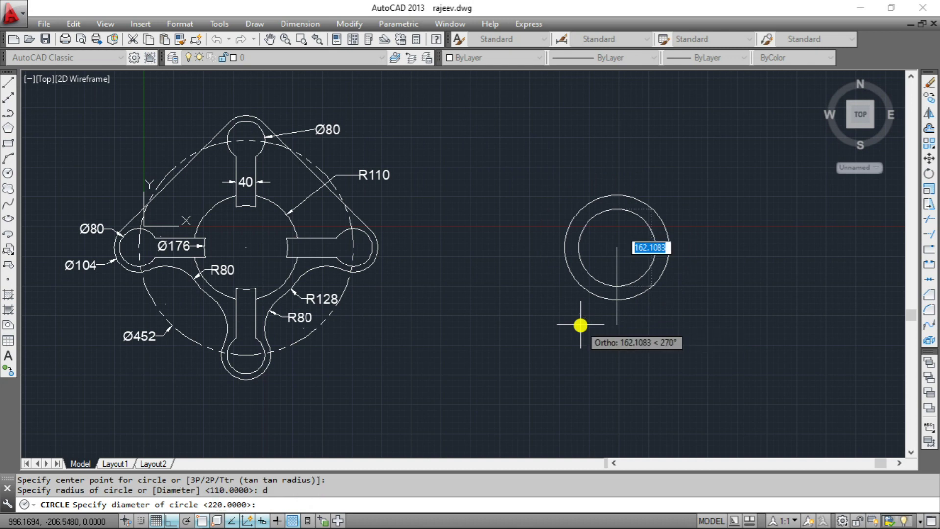
{"action": "type", "text": "452"}
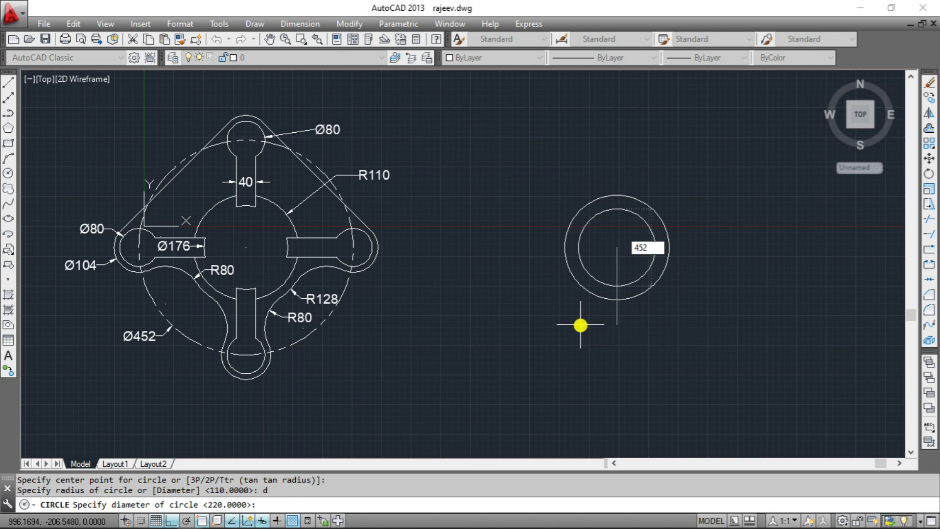
{"action": "key", "text": "Return"}
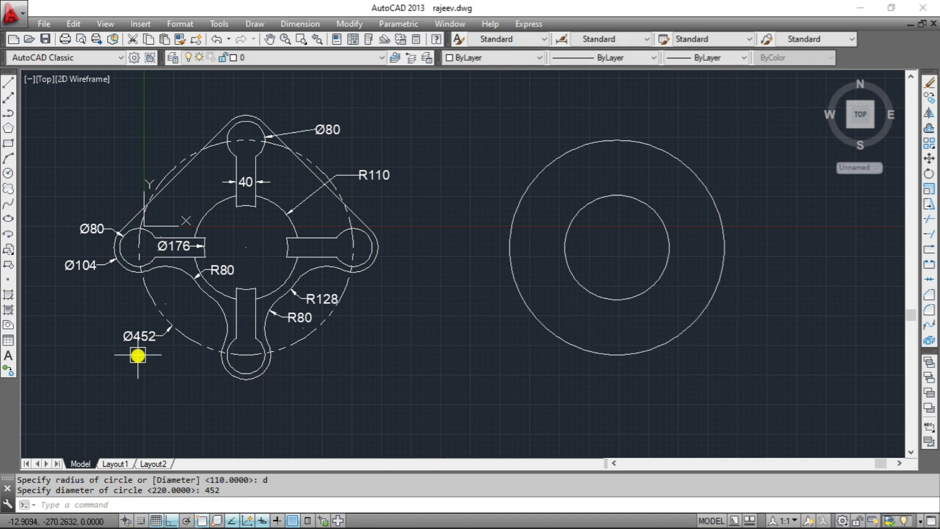
{"action": "left_click", "coordinate": [9, 83]}
Draw a horizontal line from the shared circle centre leftward beyond the Ø452 circle.
{"action": "left_click", "coordinate": [616, 245]}
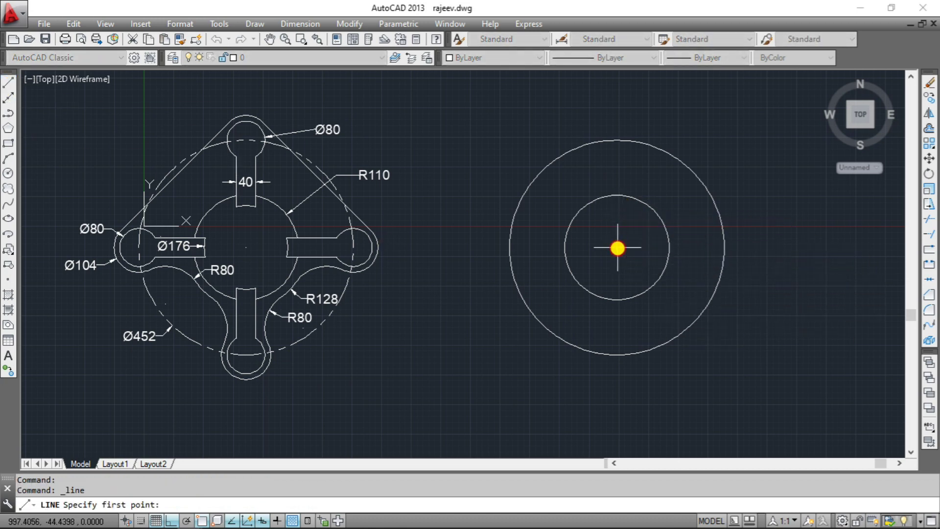
{"action": "left_click", "coordinate": [472, 249]}
{"action": "right_click", "coordinate": [470, 252]}
{"action": "left_click", "coordinate": [495, 255]}
{"action": "scroll", "coordinate": [93, 252], "scroll_direction": "up", "scroll_amount": 2}
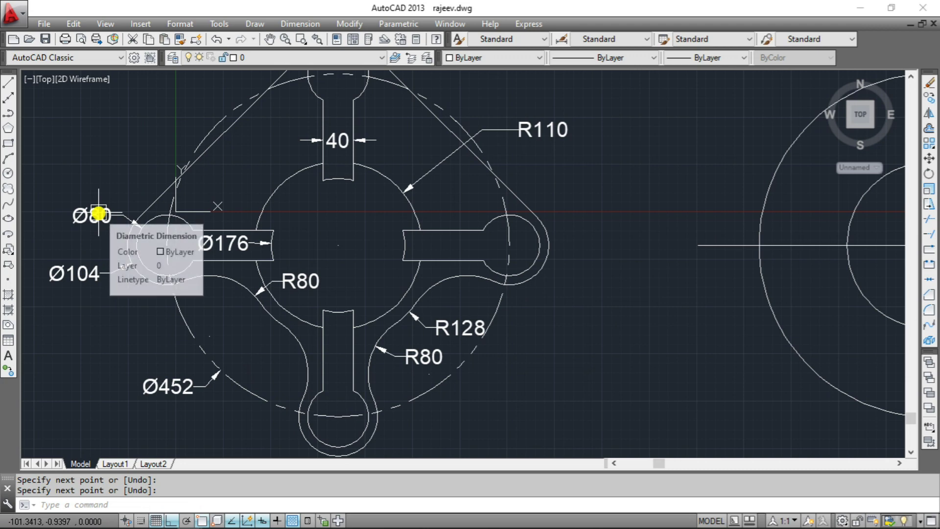
{"action": "scroll", "coordinate": [101, 277], "scroll_direction": "down", "scroll_amount": 2}
{"action": "left_click", "coordinate": [10, 179]}
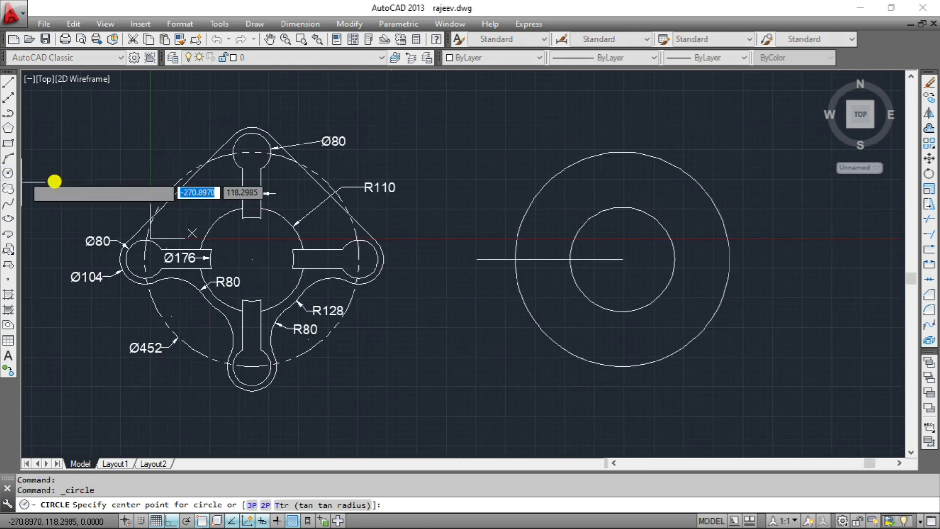
Draw Ø80 and Ø104 circles centred where the line meets the outer circle's left edge.
{"action": "left_click", "coordinate": [514, 260]}
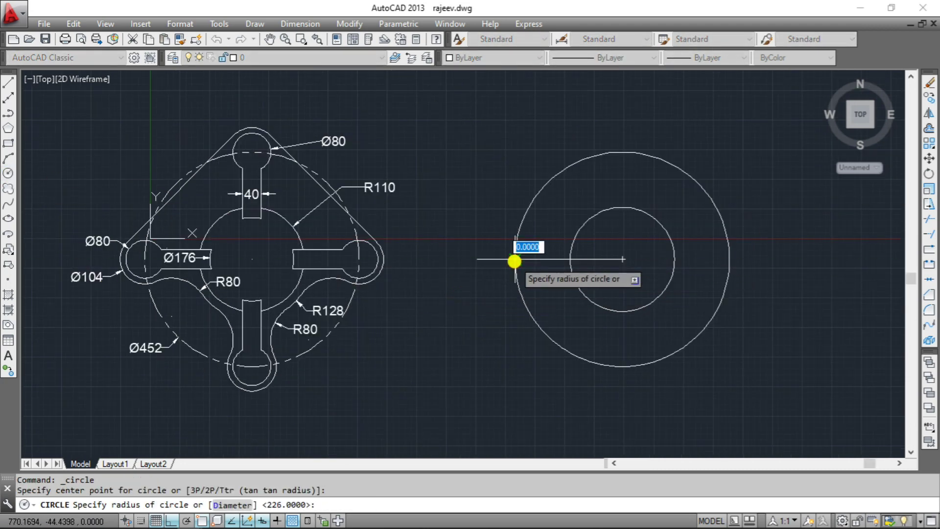
{"action": "type", "text": "d"}
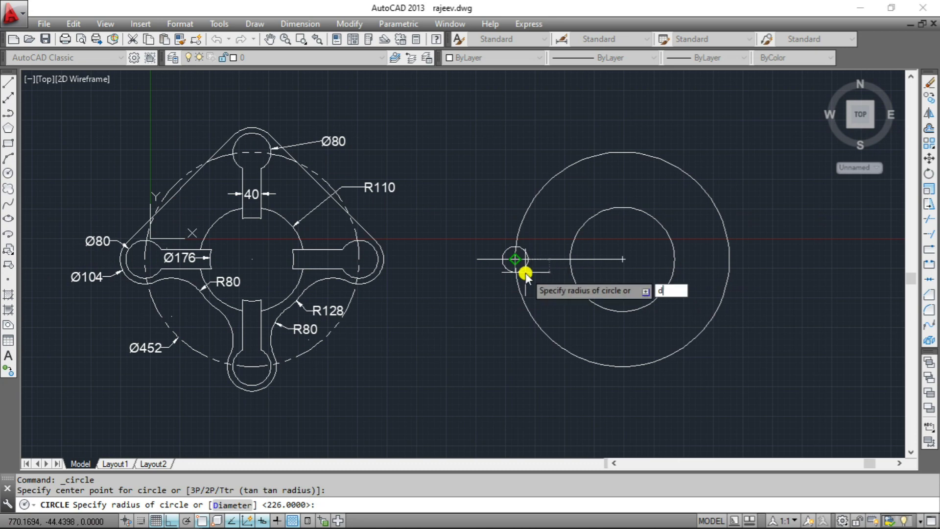
{"action": "key", "text": "Return"}
{"action": "type", "text": "80"}
{"action": "key", "text": "Return"}
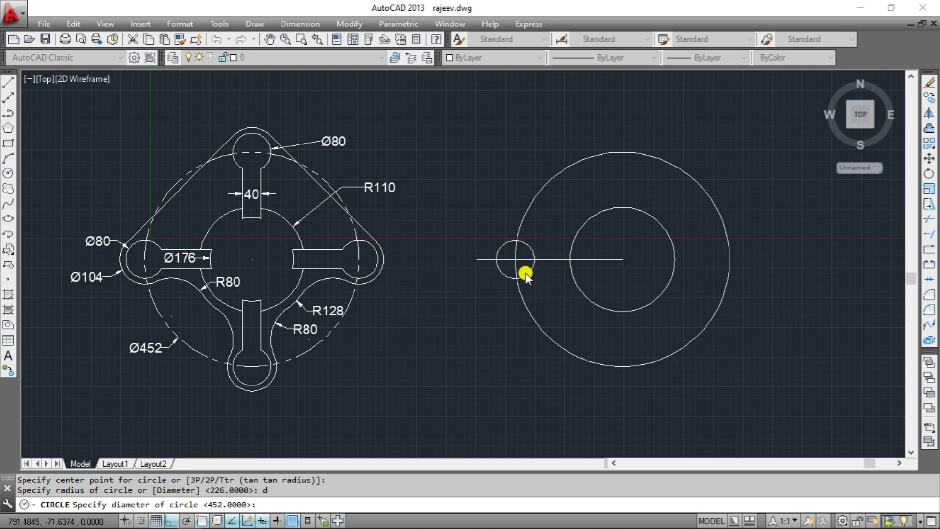
{"action": "key", "text": "Return"}
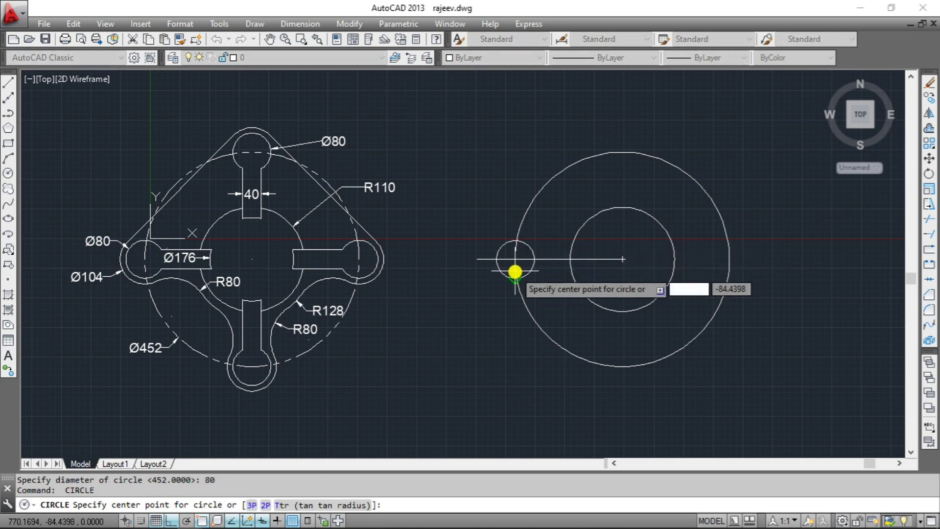
{"action": "left_click", "coordinate": [515, 259]}
{"action": "type", "text": "d"}
{"action": "key", "text": "Return"}
{"action": "type", "text": "104"}
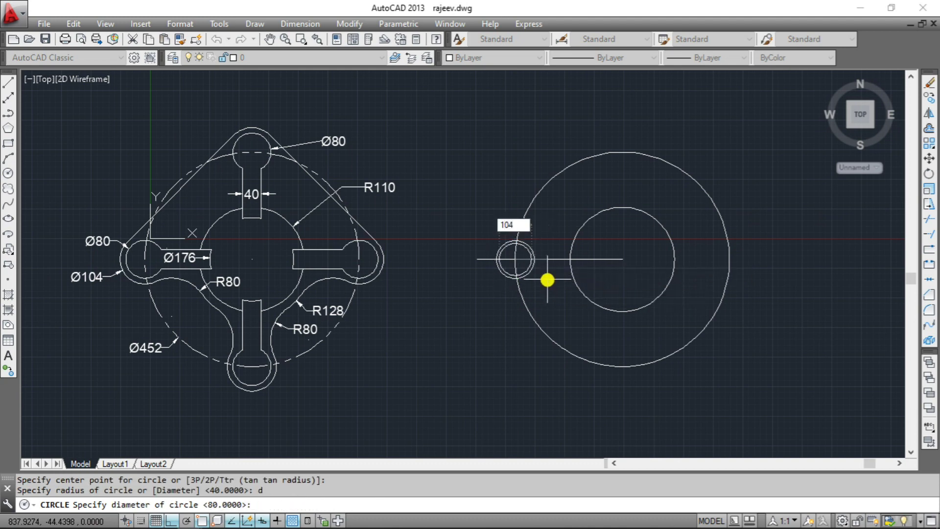
{"action": "key", "text": "Return"}
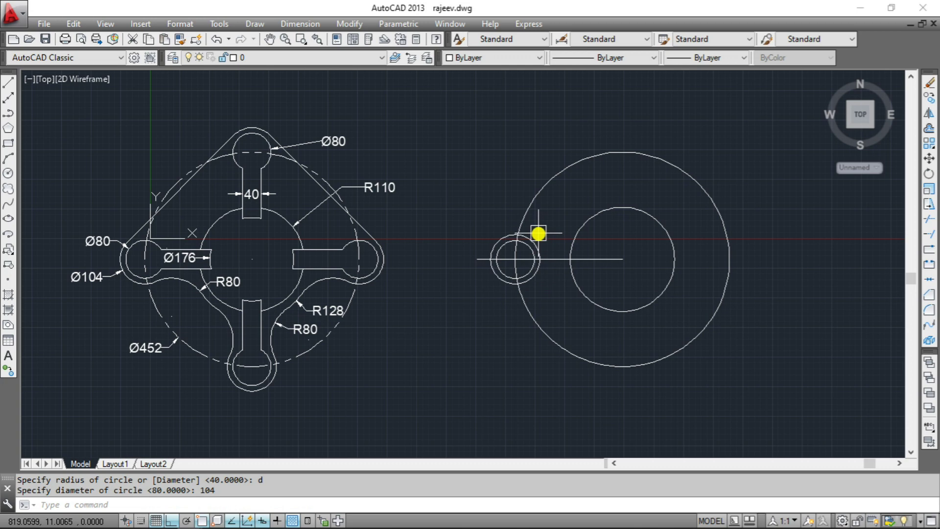
{"action": "scroll", "coordinate": [539, 233], "scroll_direction": "up", "scroll_amount": 3}
{"action": "scroll", "coordinate": [556, 245], "scroll_direction": "down", "scroll_amount": 3}
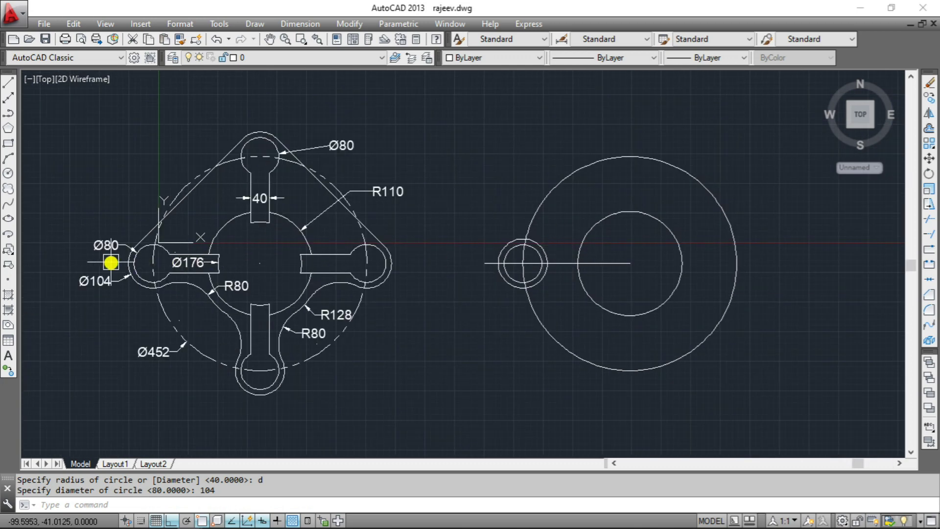
{"action": "scroll", "coordinate": [173, 264], "scroll_direction": "up", "scroll_amount": 2}
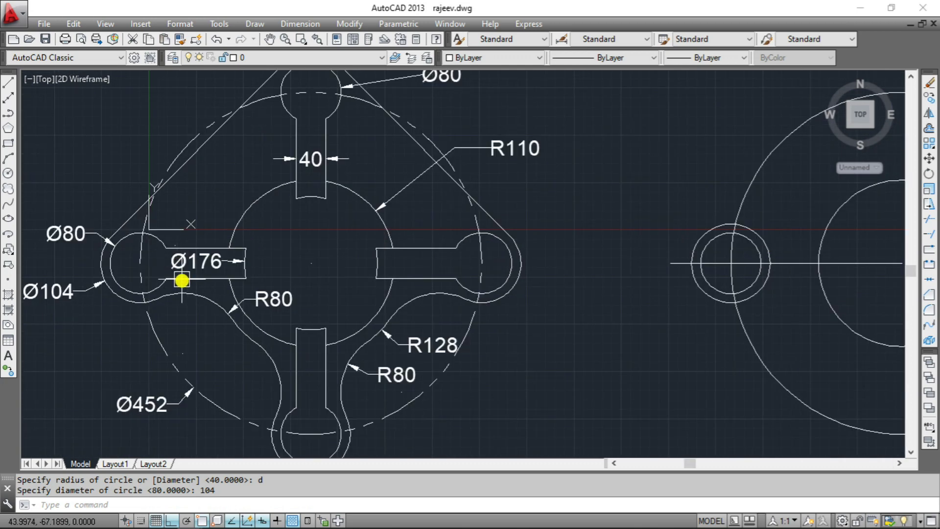
{"action": "scroll", "coordinate": [258, 189], "scroll_direction": "down", "scroll_amount": 2}
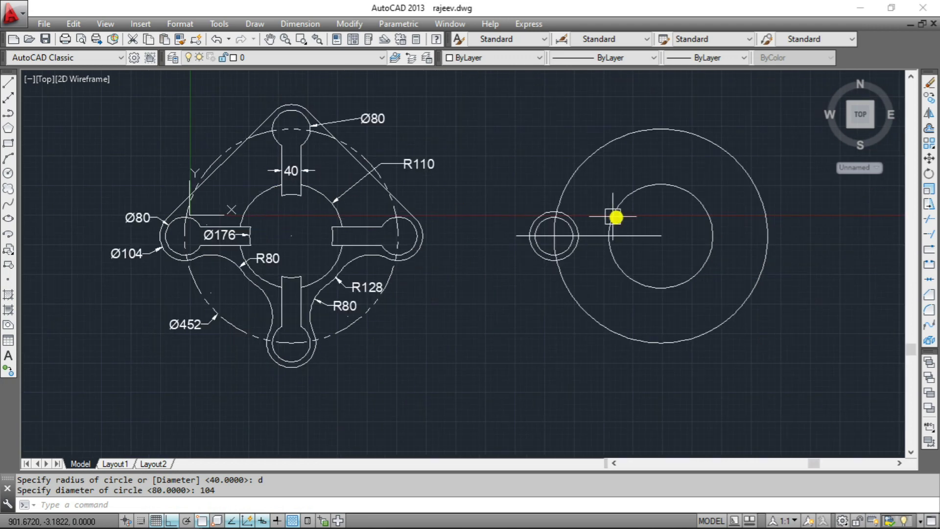
Offset the horizontal line 20 units above and 20 units below it.
{"action": "type", "text": "o"}
{"action": "key", "text": "Return"}
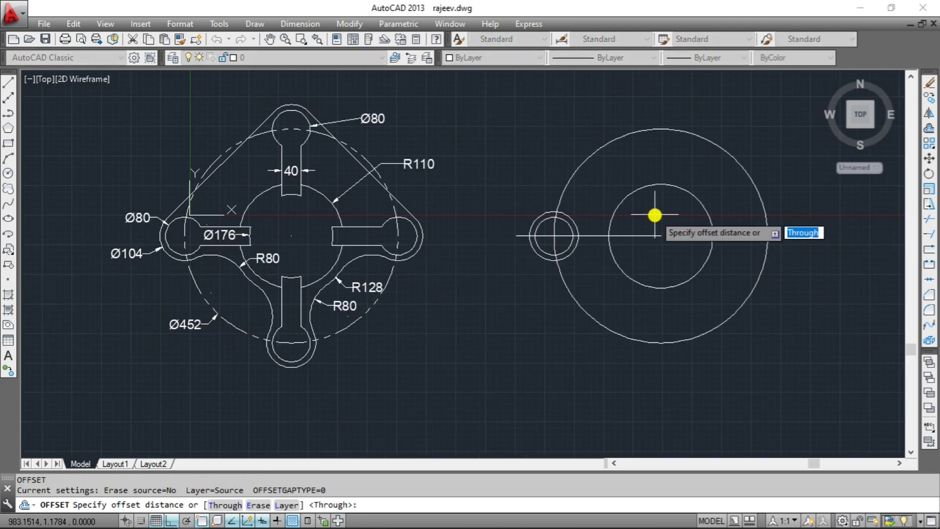
{"action": "type", "text": "20"}
{"action": "key", "text": "Return"}
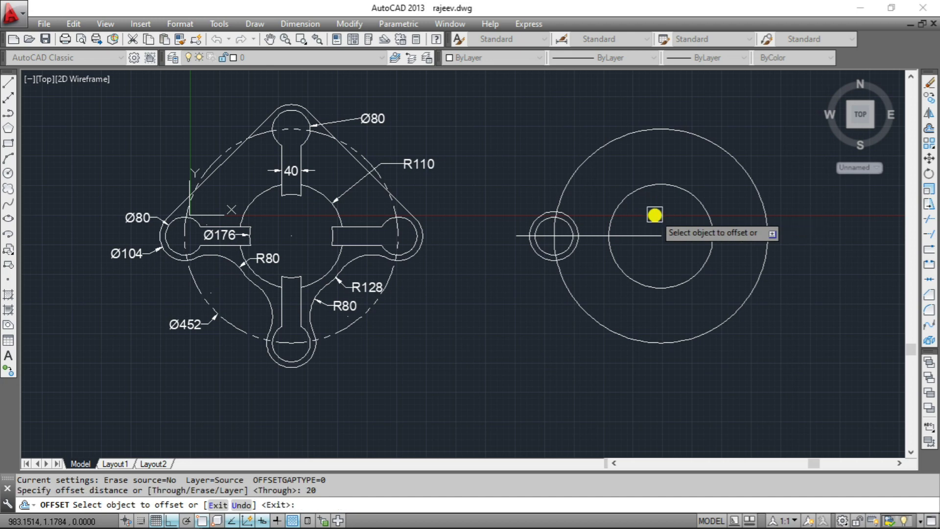
{"action": "left_click", "coordinate": [639, 235]}
{"action": "left_click", "coordinate": [641, 178]}
{"action": "left_click", "coordinate": [642, 235]}
{"action": "left_click", "coordinate": [644, 262]}
{"action": "scroll", "coordinate": [562, 244], "scroll_direction": "up", "scroll_amount": 2}
{"action": "key", "text": "Escape"}
{"action": "key", "text": "Escape"}
Trim the line pieces inside the inner circle and the middle line between the circles.
{"action": "key", "text": "Return"}
{"action": "key", "text": "Return"}
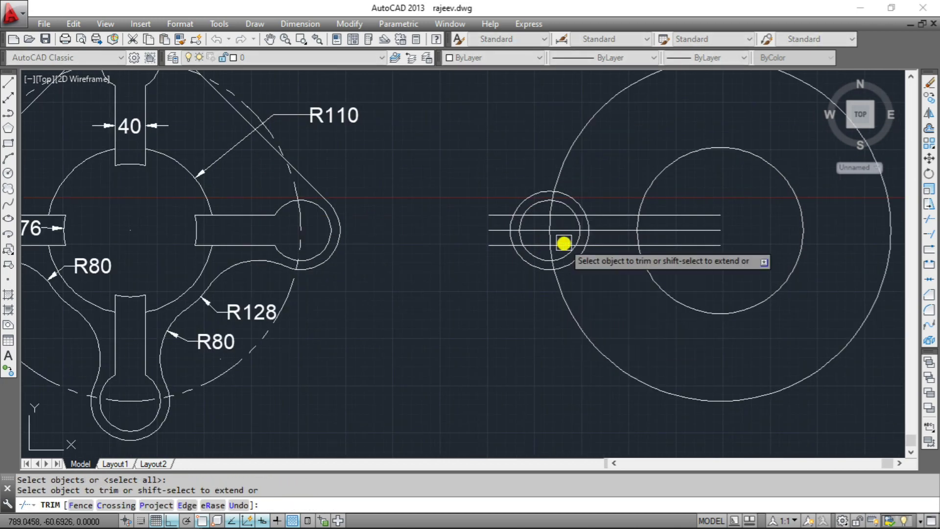
{"action": "left_click", "coordinate": [723, 197]}
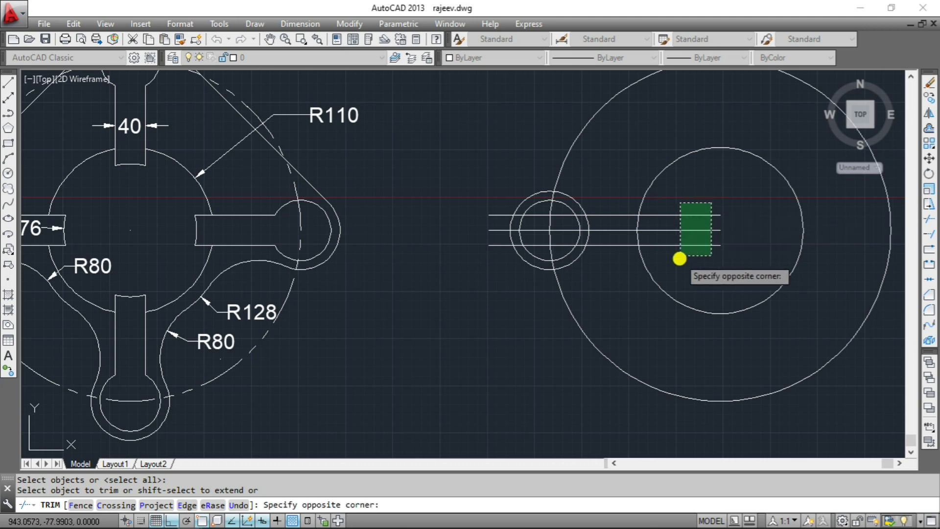
{"action": "left_click", "coordinate": [675, 258]}
{"action": "scroll", "coordinate": [635, 224], "scroll_direction": "up", "scroll_amount": 2}
{"action": "left_click", "coordinate": [612, 232]}
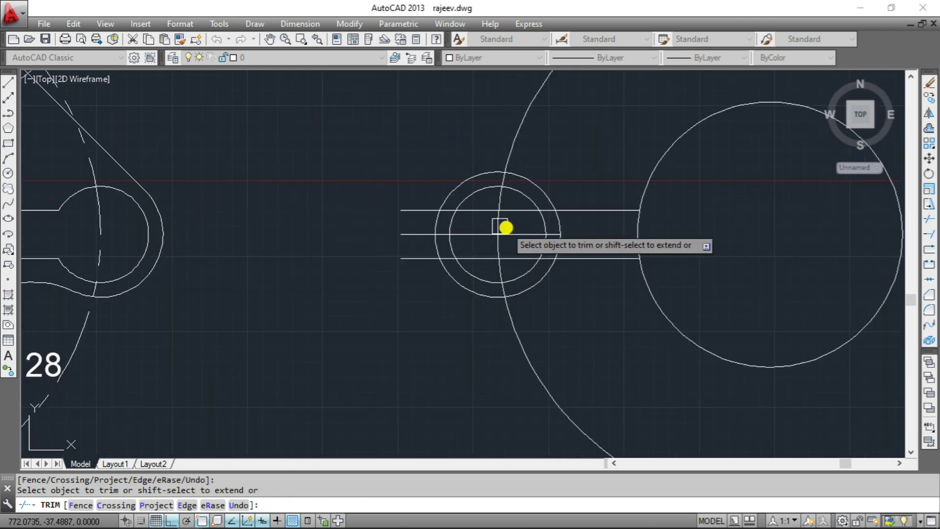
{"action": "scroll", "coordinate": [506, 237], "scroll_direction": "down", "scroll_amount": 2}
{"action": "scroll", "coordinate": [544, 233], "scroll_direction": "down", "scroll_amount": 2}
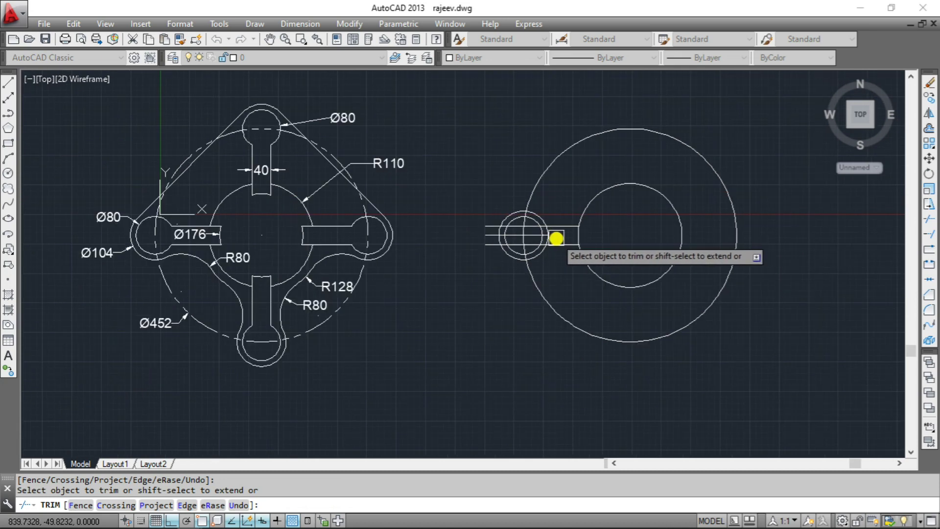
{"action": "scroll", "coordinate": [519, 224], "scroll_direction": "up", "scroll_amount": 2}
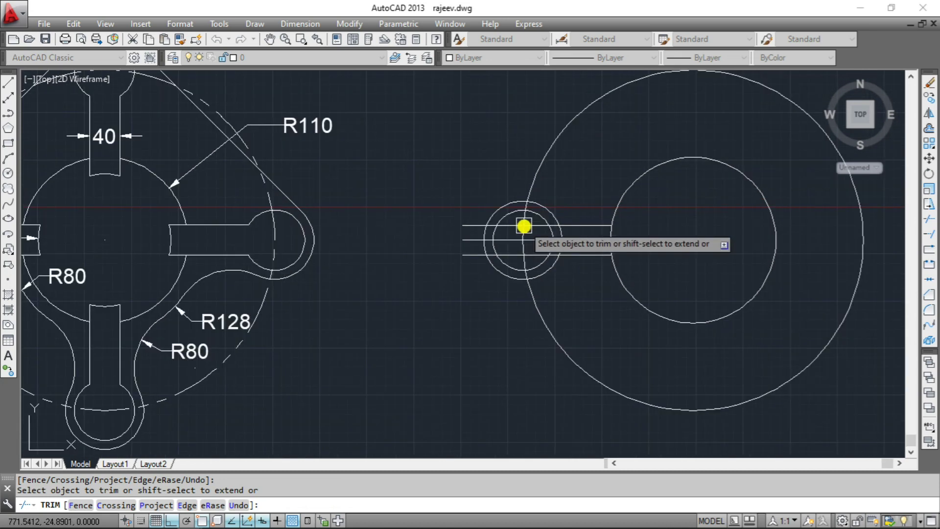
{"action": "scroll", "coordinate": [544, 229], "scroll_direction": "up", "scroll_amount": 2}
{"action": "scroll", "coordinate": [558, 235], "scroll_direction": "up", "scroll_amount": 1}
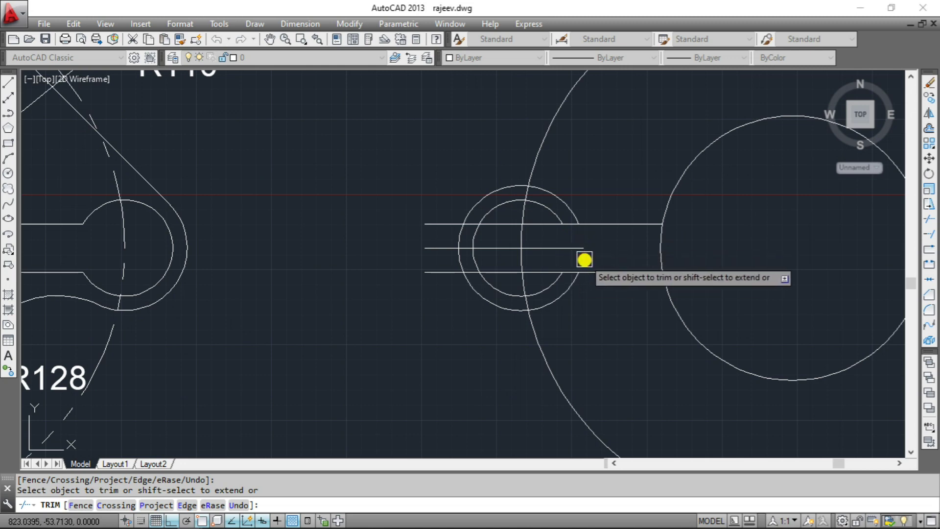
Trim the remaining middle line, slot lines inside the Ø80 lobe, and arcs across the slot opening.
{"action": "left_click", "coordinate": [573, 253]}
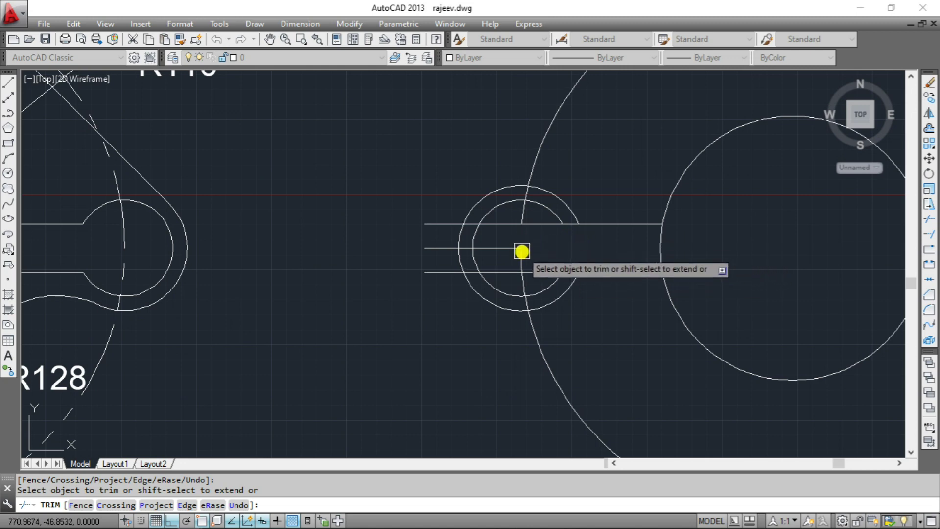
{"action": "left_click", "coordinate": [504, 249]}
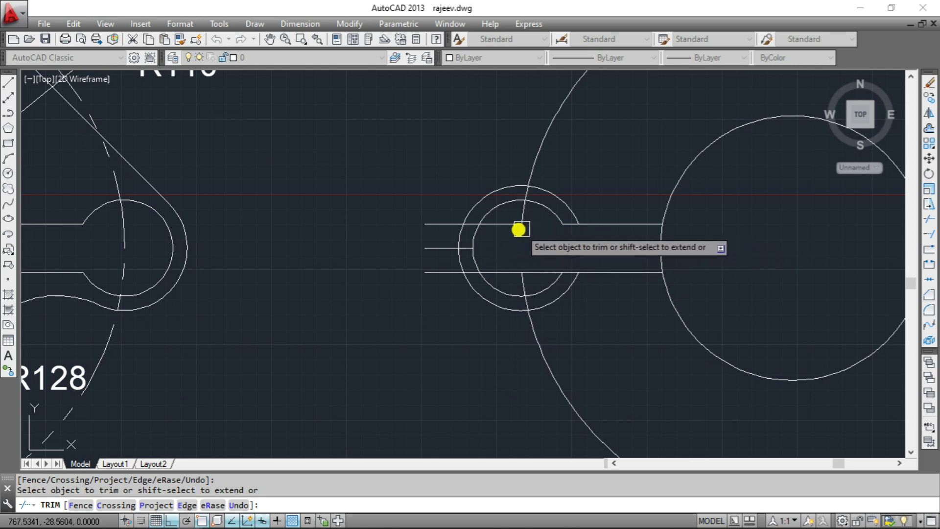
{"action": "left_click", "coordinate": [503, 225]}
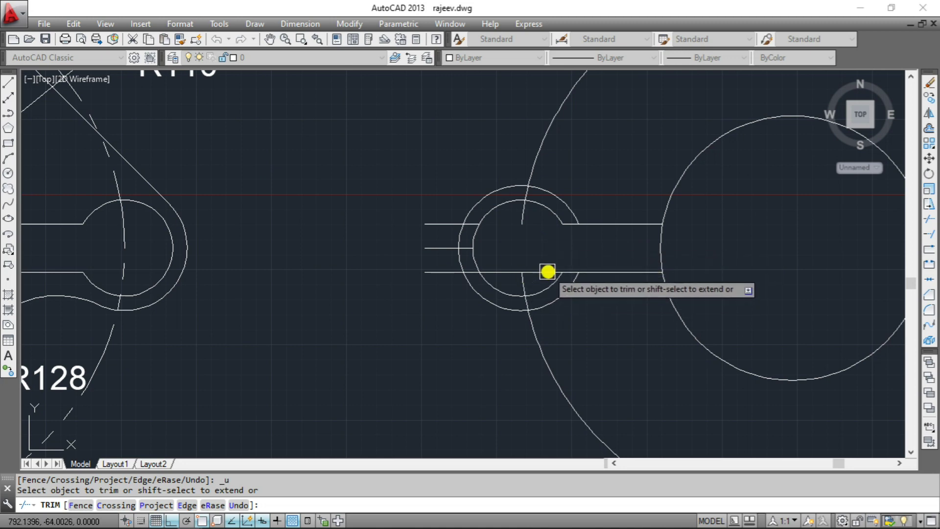
{"action": "left_click", "coordinate": [541, 273]}
{"action": "left_click", "coordinate": [524, 289]}
{"action": "left_click", "coordinate": [523, 213]}
{"action": "key", "text": "Escape"}
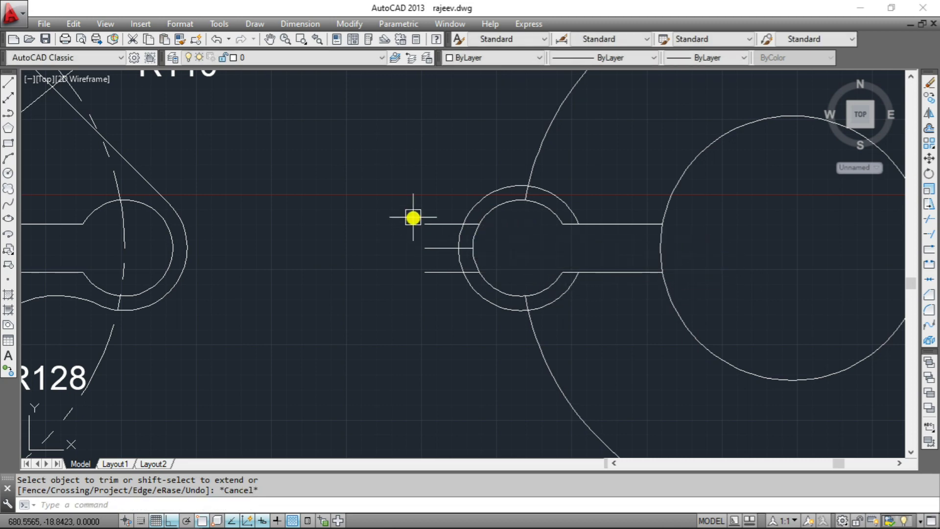
Delete the three leftover short line stubs left of the lobe.
{"action": "left_click", "coordinate": [440, 214]}
{"action": "left_click", "coordinate": [419, 294]}
{"action": "key", "text": "Delete"}
{"action": "scroll", "coordinate": [485, 274], "scroll_direction": "down", "scroll_amount": 4}
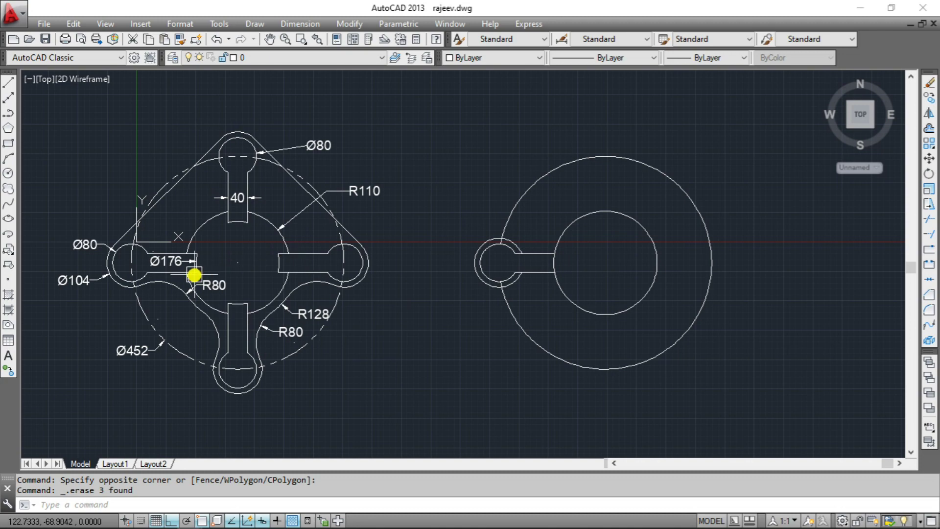
Draw a Ø176 circle concentric with the existing central circles.
{"action": "scroll", "coordinate": [181, 276], "scroll_direction": "up", "scroll_amount": 3}
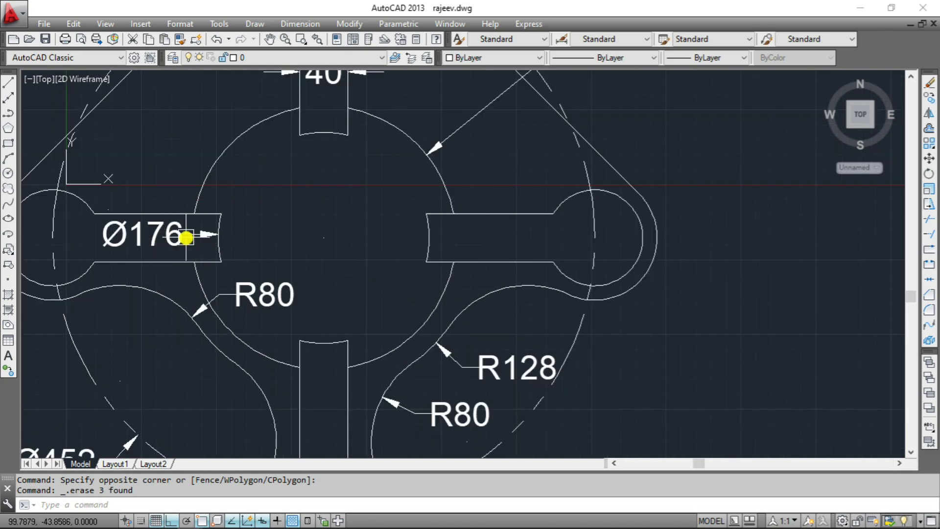
{"action": "scroll", "coordinate": [211, 242], "scroll_direction": "down", "scroll_amount": 2}
{"action": "scroll", "coordinate": [211, 241], "scroll_direction": "down", "scroll_amount": 2}
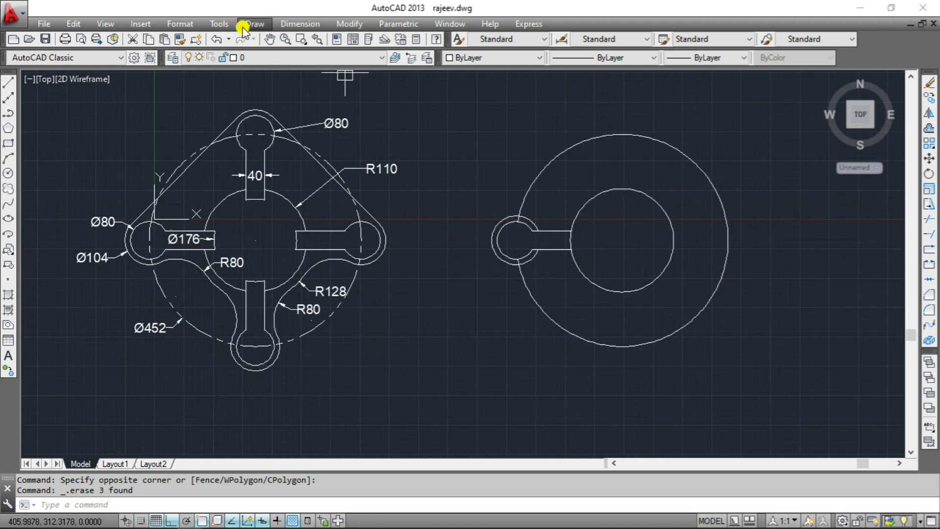
{"action": "left_click", "coordinate": [8, 175]}
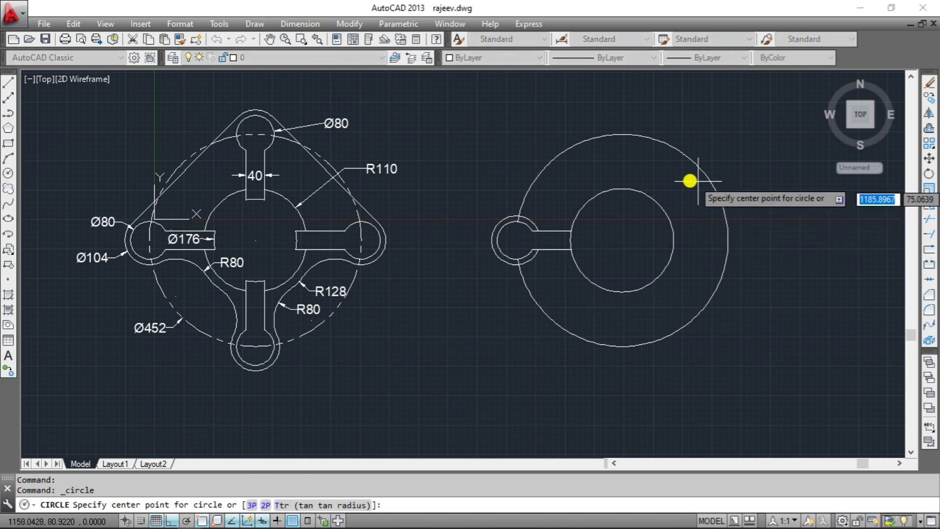
{"action": "left_click", "coordinate": [620, 237]}
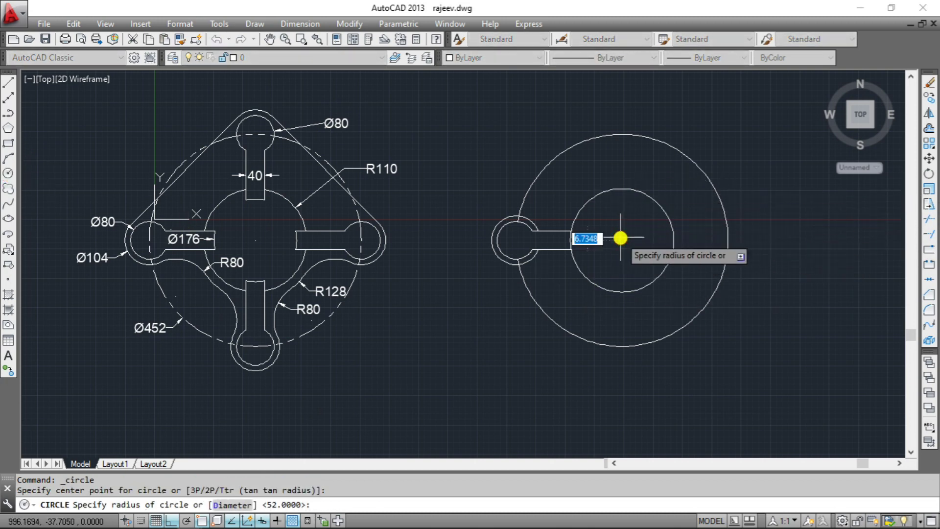
{"action": "type", "text": "d"}
{"action": "key", "text": "Return"}
{"action": "type", "text": "1"}
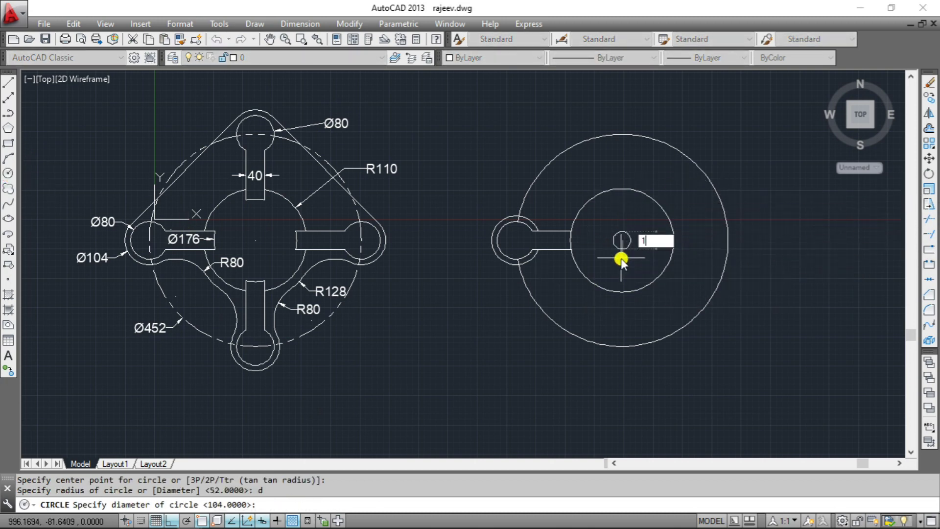
{"action": "key", "text": "Return"}
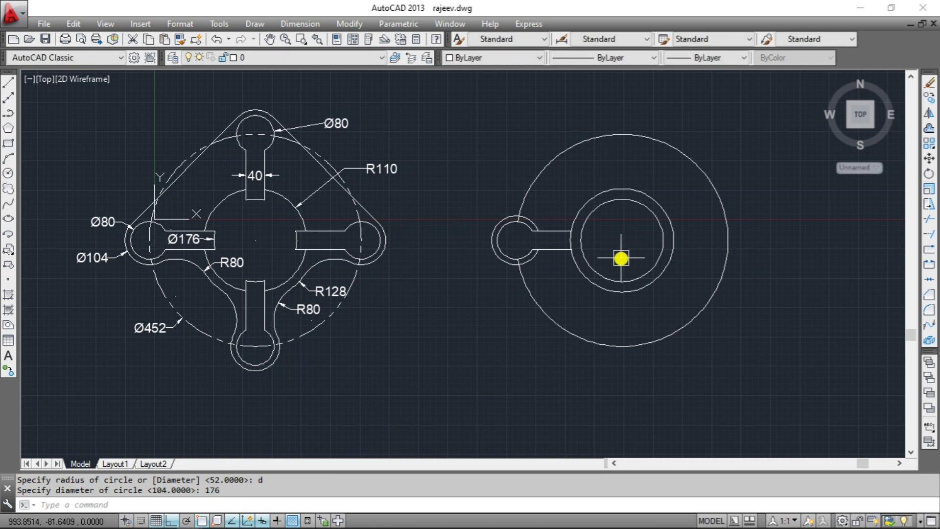
{"action": "key", "text": "Escape"}
{"action": "key", "text": "Escape"}
Trim the leftover circle arcs around the slot's inner end.
{"action": "type", "text": "ex"}
{"action": "key", "text": "Return"}
{"action": "key", "text": "Return"}
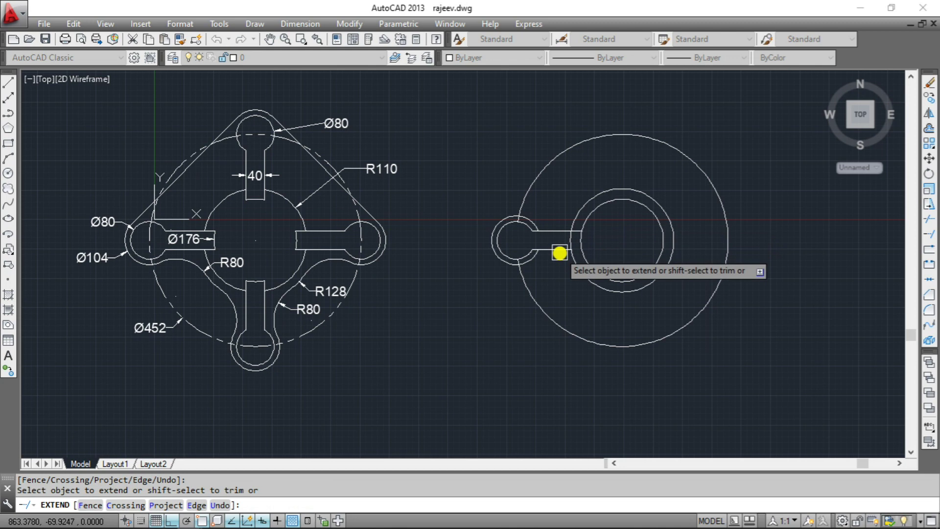
{"action": "key", "text": "Escape"}
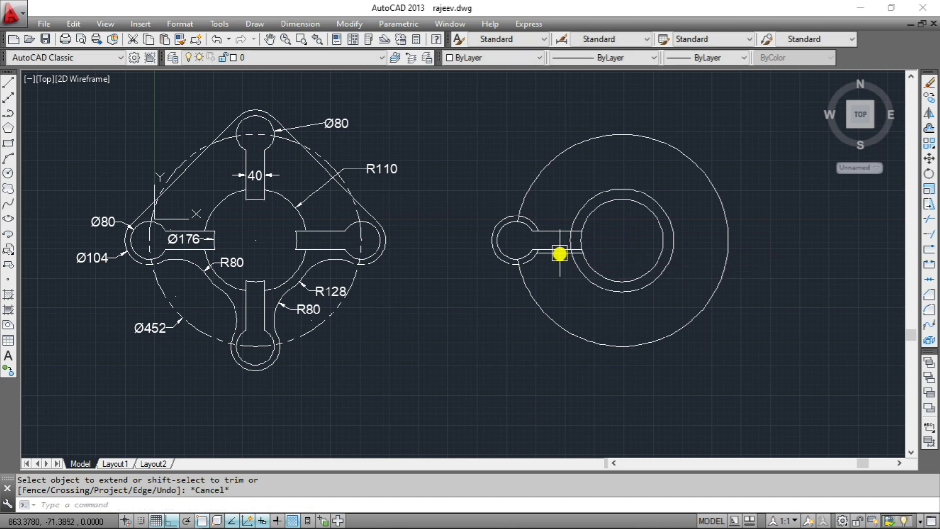
{"action": "type", "text": "tr"}
{"action": "key", "text": "Return"}
{"action": "key", "text": "Return"}
{"action": "scroll", "coordinate": [594, 226], "scroll_direction": "up", "scroll_amount": 4}
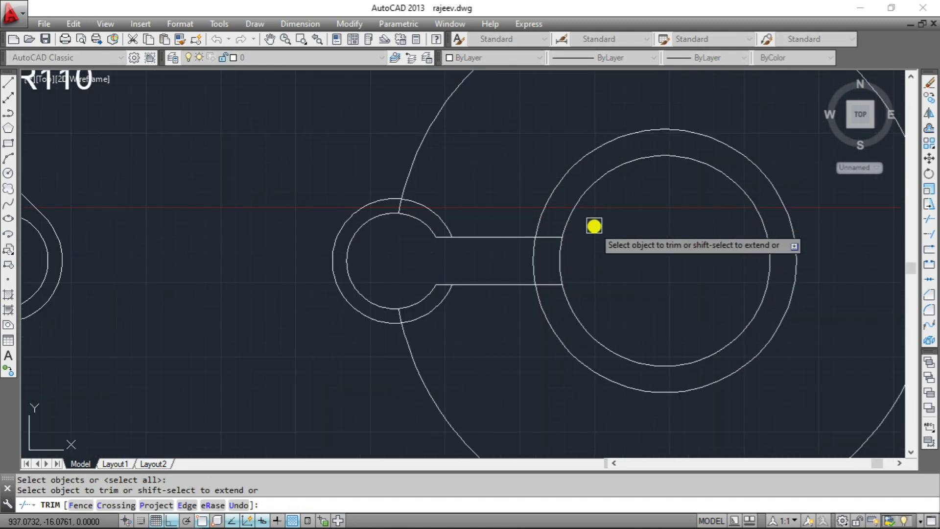
{"action": "scroll", "coordinate": [595, 191], "scroll_direction": "down", "scroll_amount": 1}
{"action": "scroll", "coordinate": [601, 245], "scroll_direction": "down", "scroll_amount": 3}
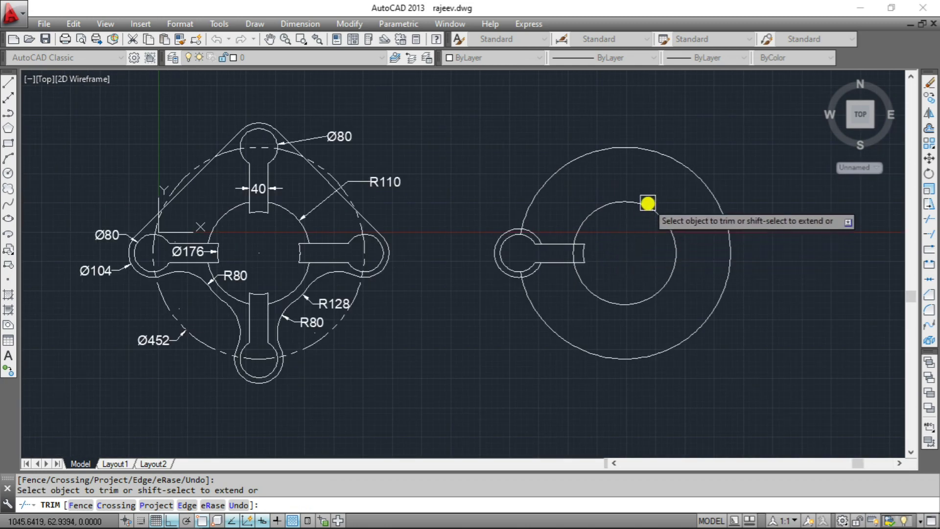
{"action": "key", "text": "Escape"}
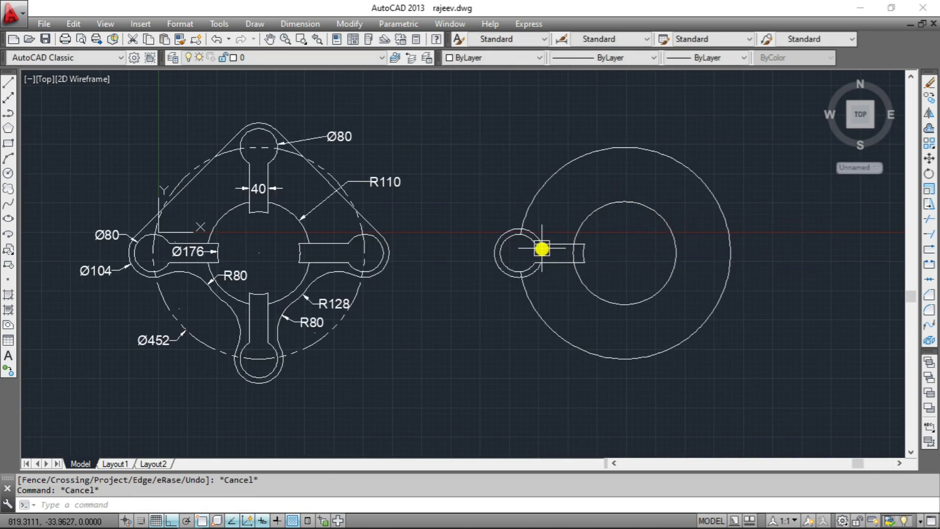
{"action": "scroll", "coordinate": [571, 233], "scroll_direction": "up", "scroll_amount": 2}
{"action": "scroll", "coordinate": [570, 233], "scroll_direction": "down", "scroll_amount": 2}
{"action": "left_click", "coordinate": [354, 23]}
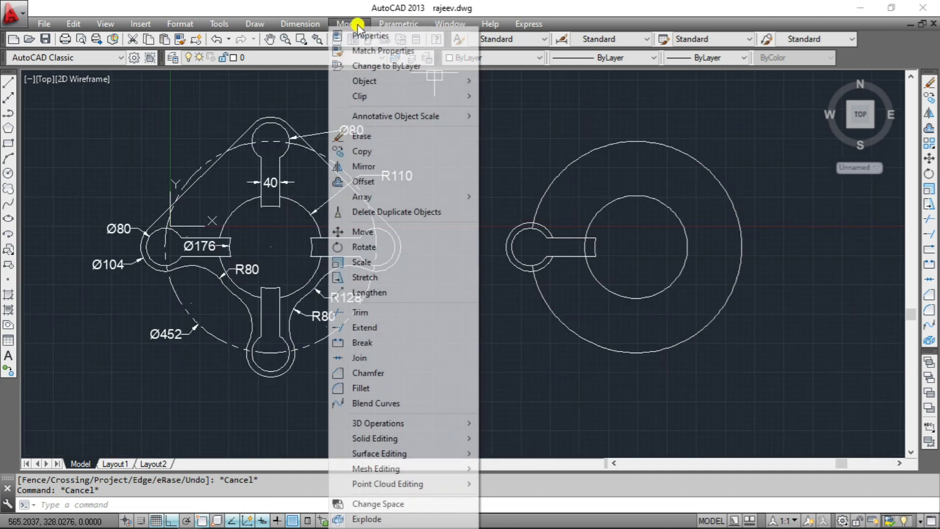
{"action": "mouse_move", "coordinate": [400, 197]}
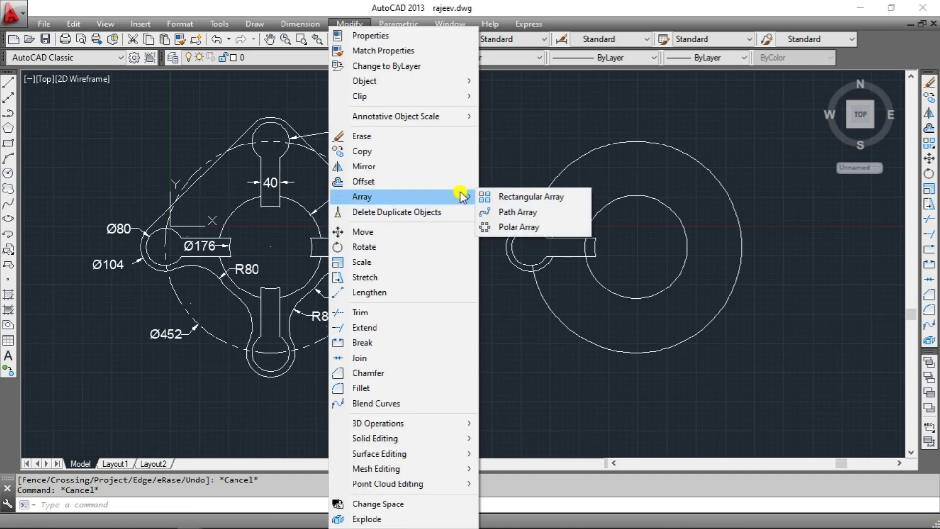
Select the slot's lines, lobe ring and end arc for a polar array.
{"action": "left_click", "coordinate": [514, 227]}
{"action": "scroll", "coordinate": [551, 238], "scroll_direction": "up", "scroll_amount": 4}
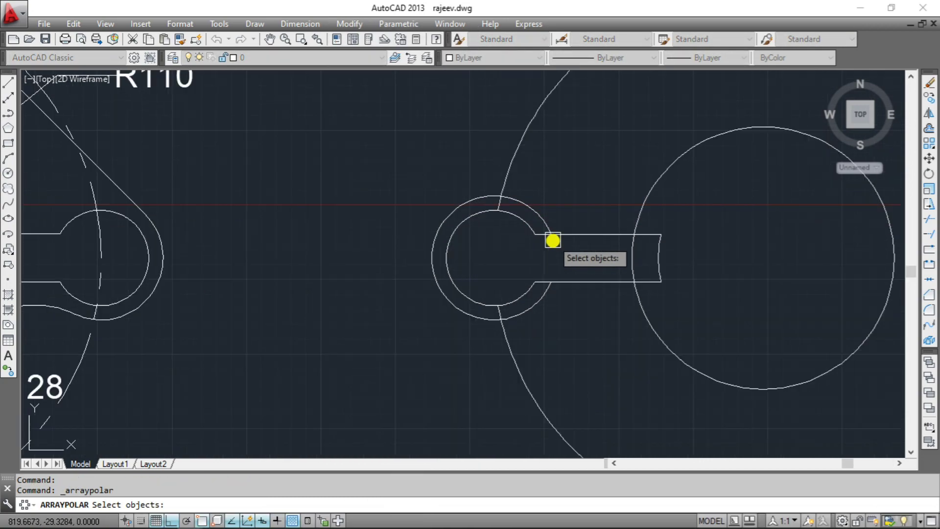
{"action": "scroll", "coordinate": [552, 243], "scroll_direction": "down", "scroll_amount": 5}
{"action": "scroll", "coordinate": [562, 237], "scroll_direction": "up", "scroll_amount": 3}
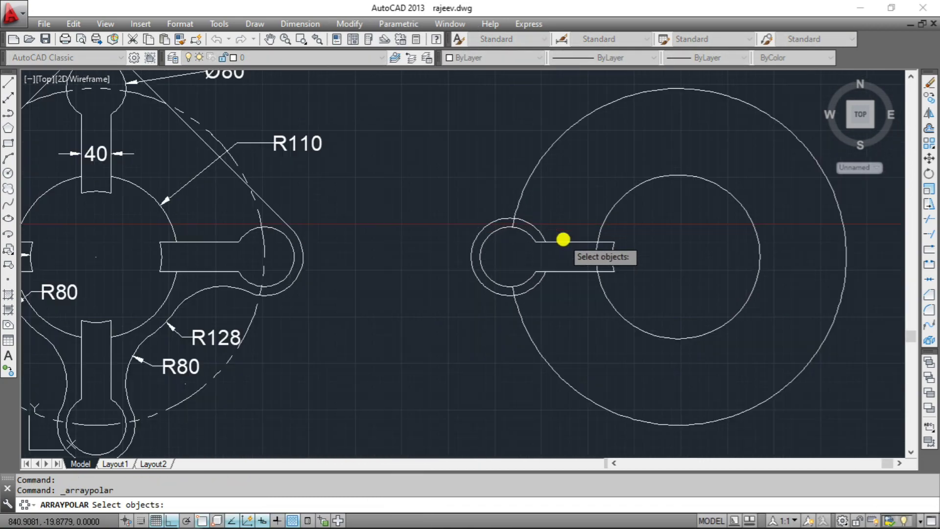
{"action": "scroll", "coordinate": [578, 222], "scroll_direction": "up", "scroll_amount": 2}
{"action": "left_click", "coordinate": [578, 223]}
{"action": "left_click", "coordinate": [509, 319]}
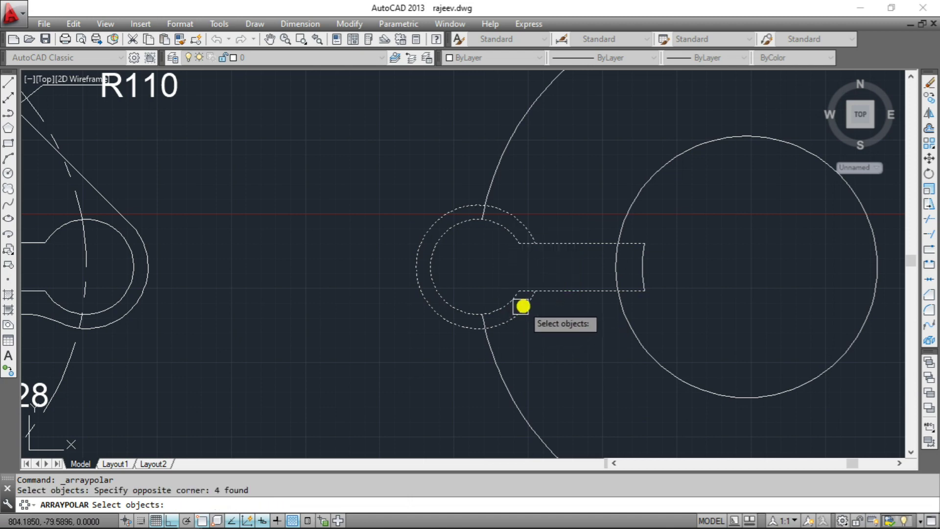
{"action": "left_click", "coordinate": [650, 260]}
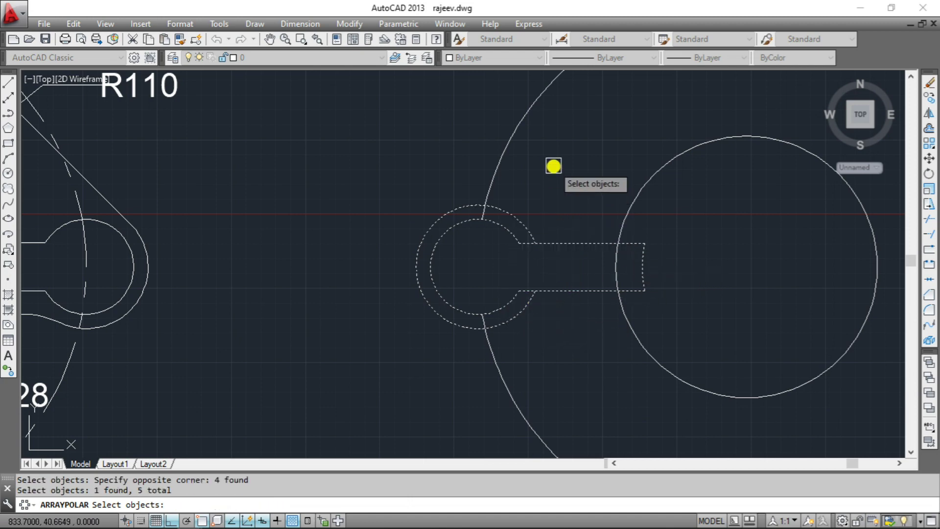
{"action": "key", "text": "Return"}
Array the slot and lobe 4 times around the large circle's centre.
{"action": "scroll", "coordinate": [553, 166], "scroll_direction": "down", "scroll_amount": 4}
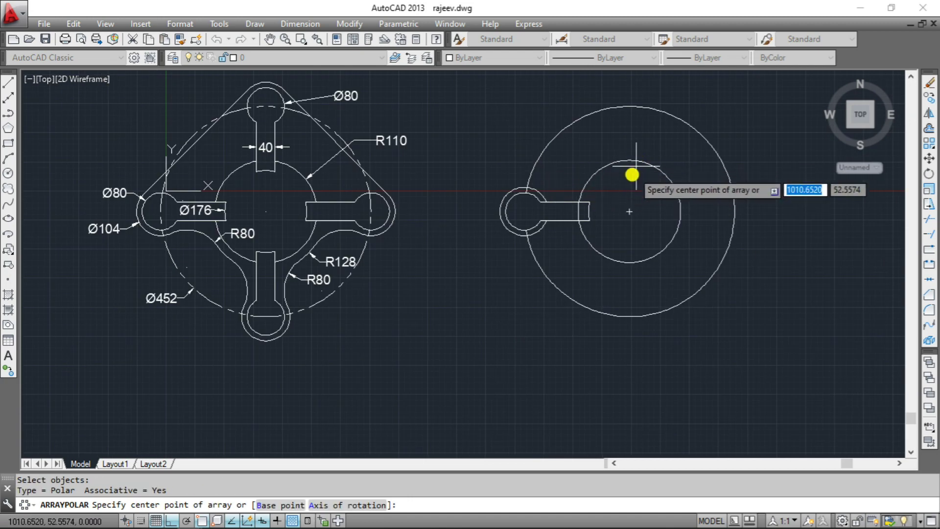
{"action": "left_click", "coordinate": [629, 212]}
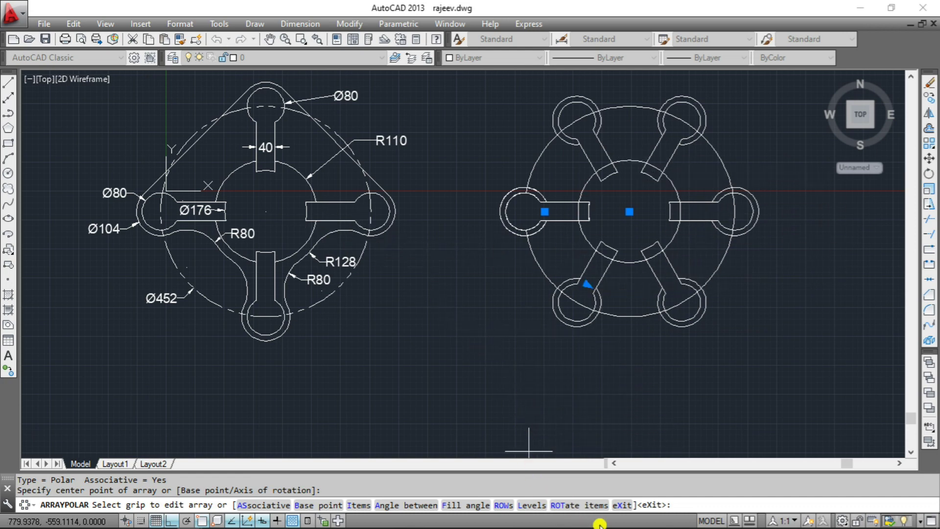
{"action": "left_click", "coordinate": [355, 505]}
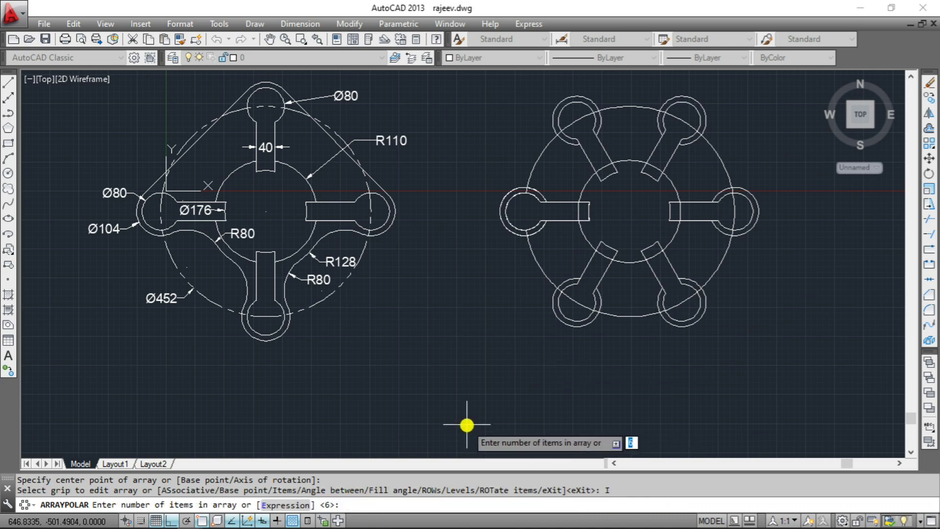
{"action": "key", "text": "Return"}
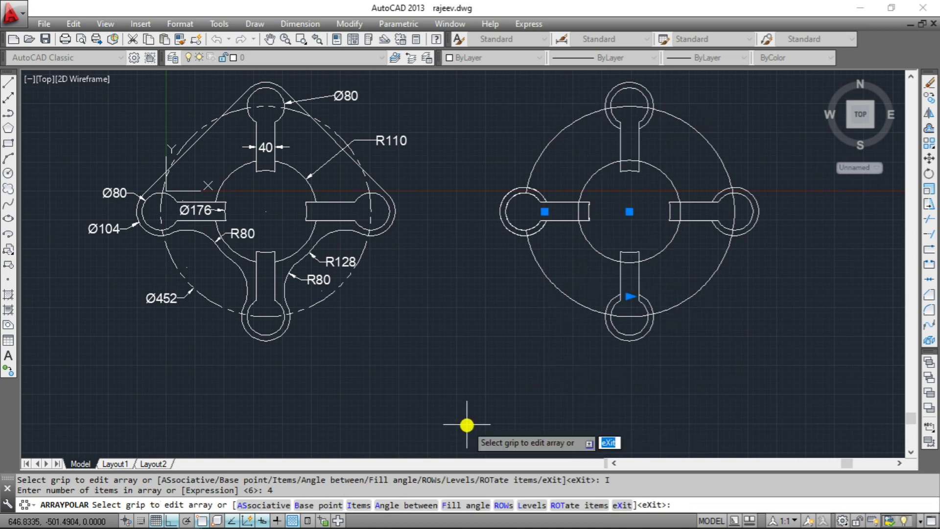
{"action": "key", "text": "Escape"}
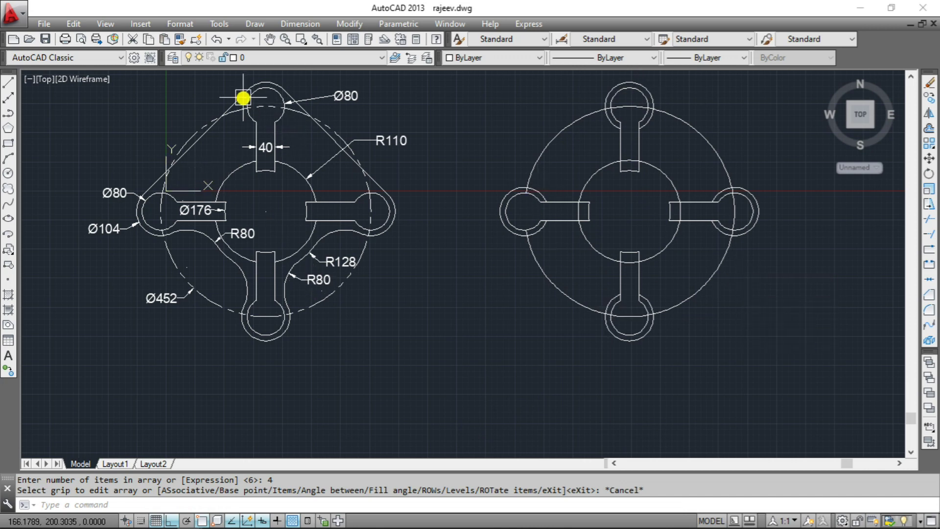
{"action": "scroll", "coordinate": [243, 98], "scroll_direction": "up", "scroll_amount": 2}
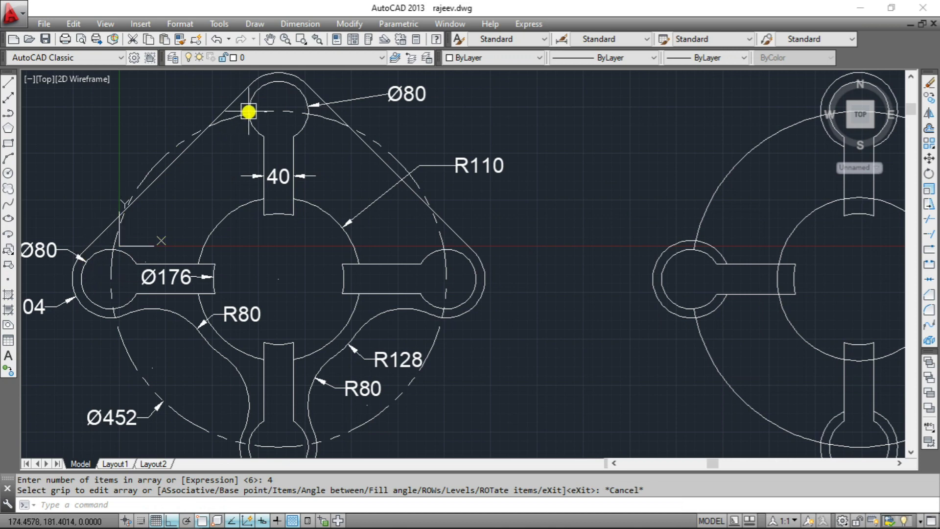
{"action": "scroll", "coordinate": [427, 256], "scroll_direction": "down", "scroll_amount": 2}
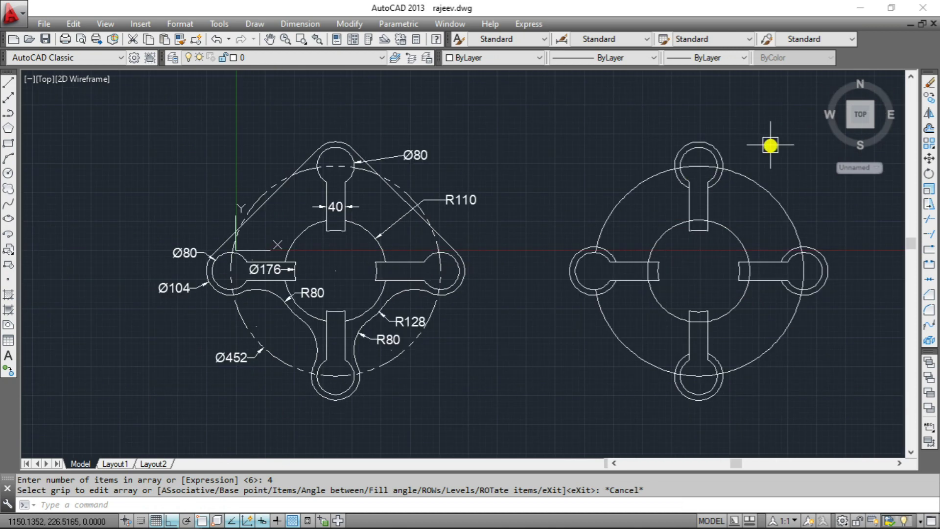
{"action": "key", "text": "Escape"}
{"action": "key", "text": "Escape"}
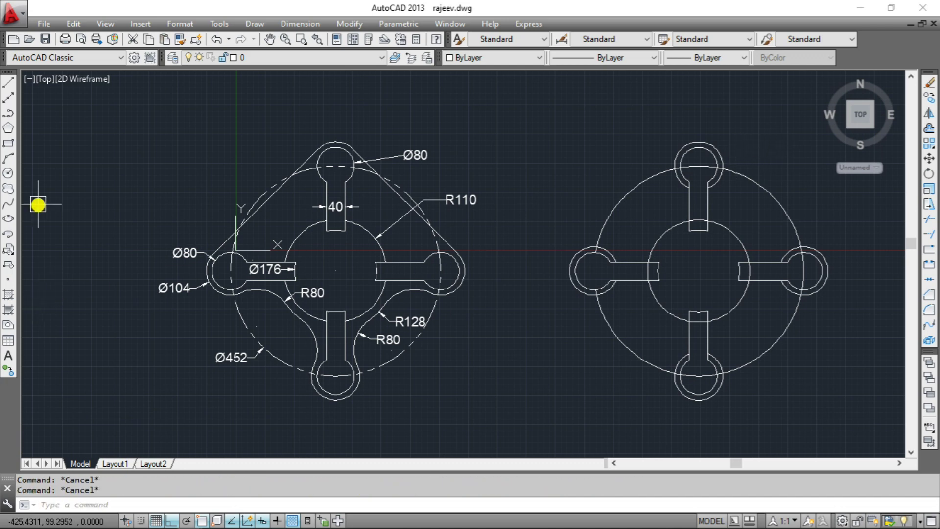
Draw a straight line tangent to the left lobe ring and the top lobe ring.
{"action": "left_click", "coordinate": [7, 81]}
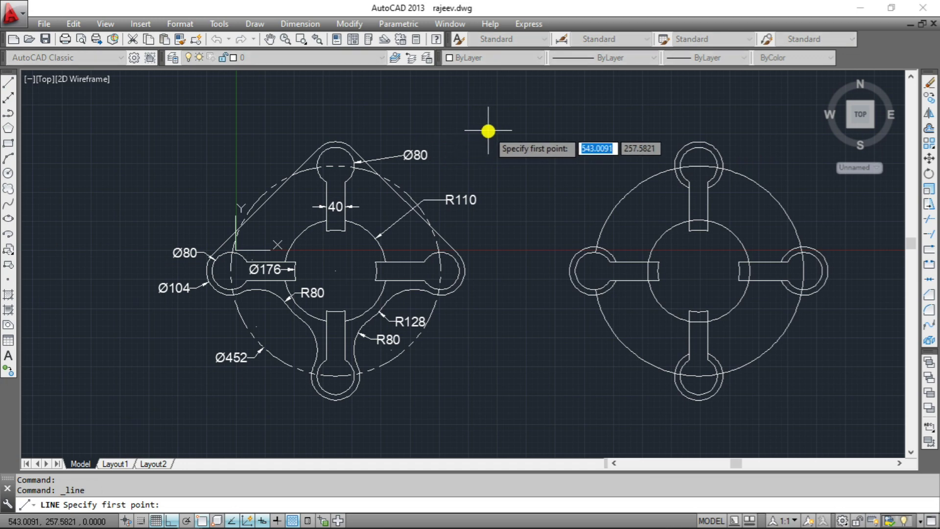
{"action": "right_click", "coordinate": [488, 132], "text": "shift"}
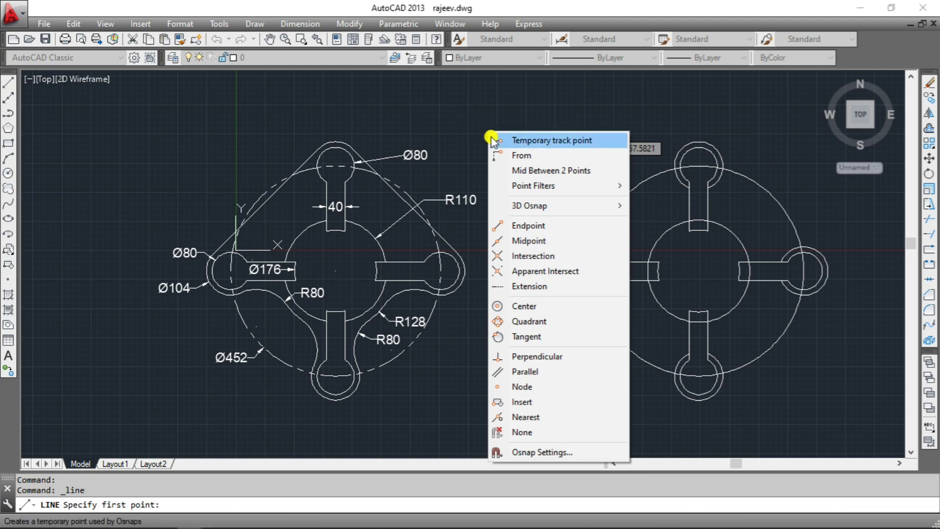
{"action": "left_click", "coordinate": [564, 338]}
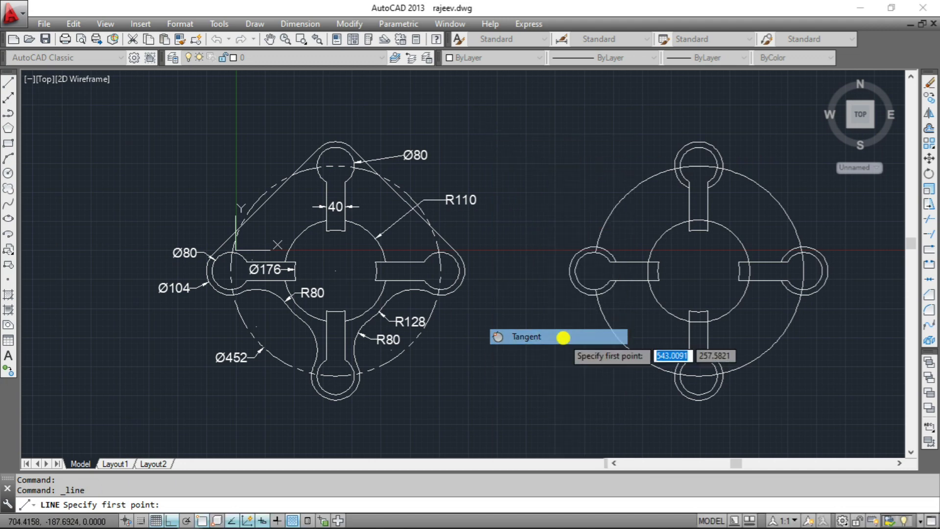
{"action": "left_click", "coordinate": [577, 251]}
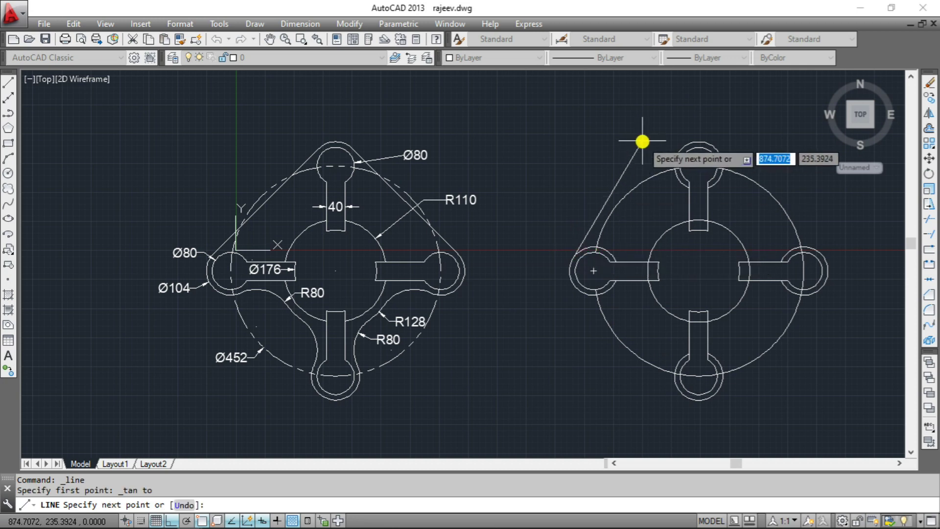
{"action": "right_click", "coordinate": [642, 141], "text": "shift"}
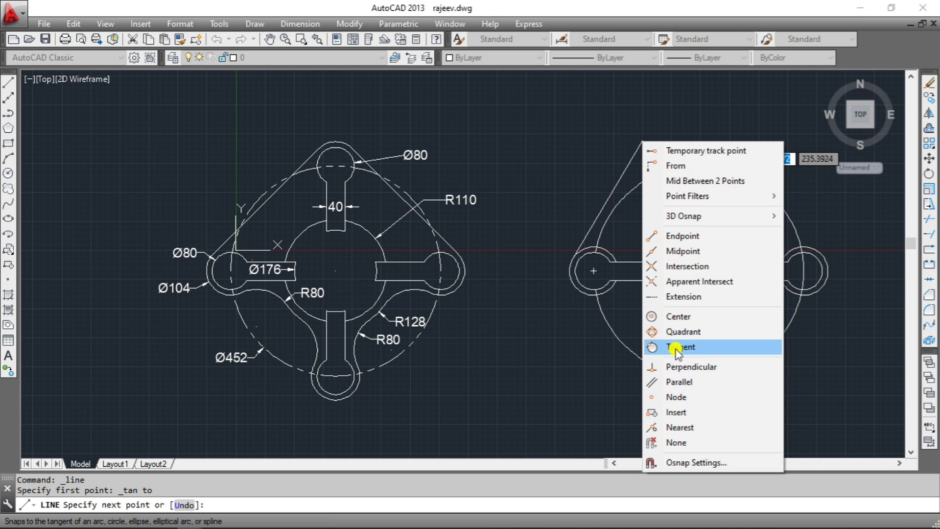
{"action": "left_click", "coordinate": [675, 347]}
{"action": "scroll", "coordinate": [683, 130], "scroll_direction": "up", "scroll_amount": 2}
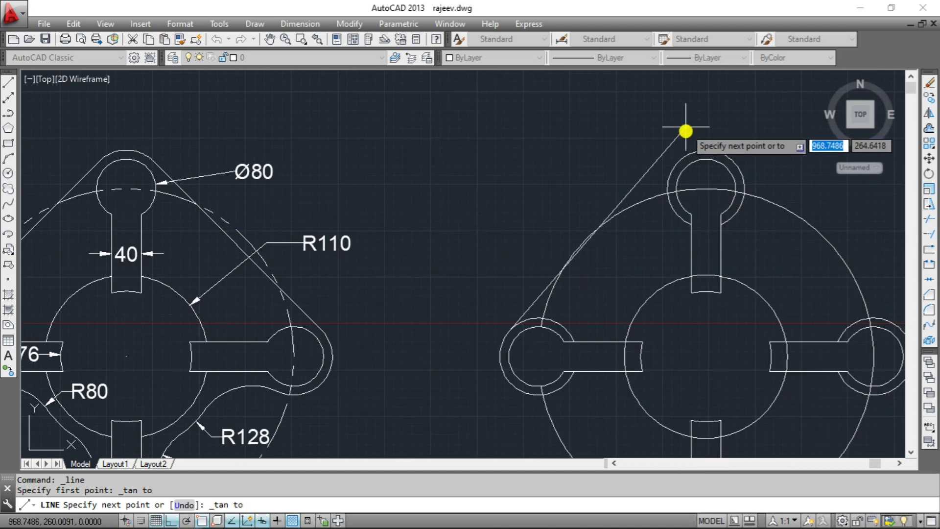
{"action": "left_click", "coordinate": [690, 157]}
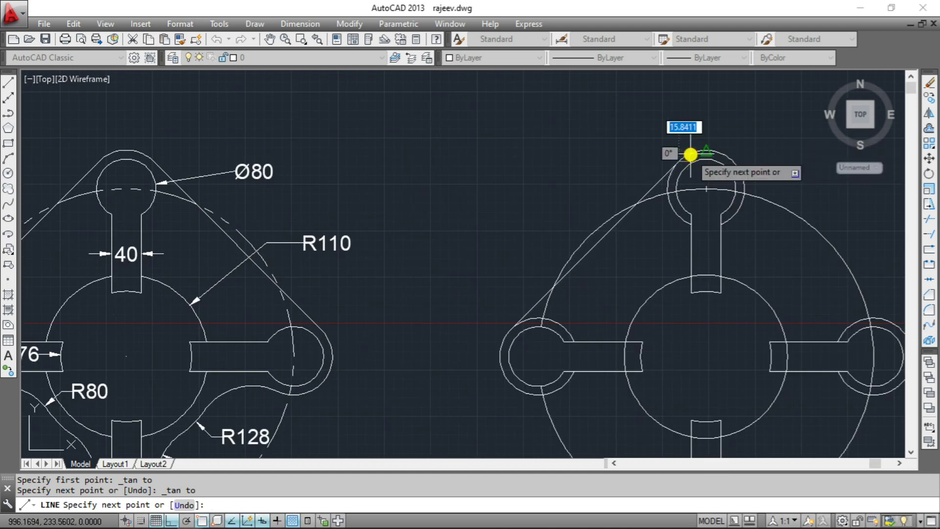
{"action": "right_click", "coordinate": [690, 155]}
{"action": "left_click", "coordinate": [697, 160]}
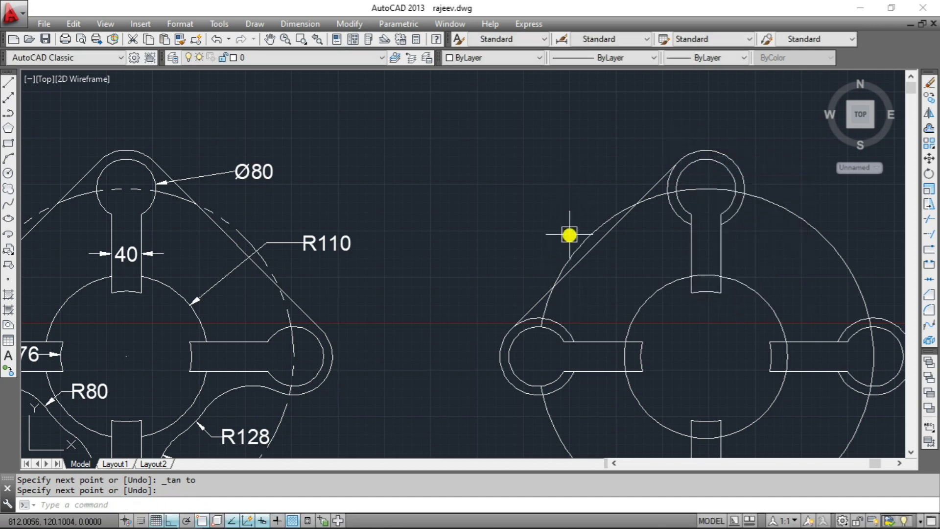
Erase the large Ø452 outer circle and begin mirroring the tangent line.
{"action": "left_click", "coordinate": [798, 208]}
{"action": "key", "text": "Delete"}
{"action": "scroll", "coordinate": [618, 169], "scroll_direction": "down", "scroll_amount": 2}
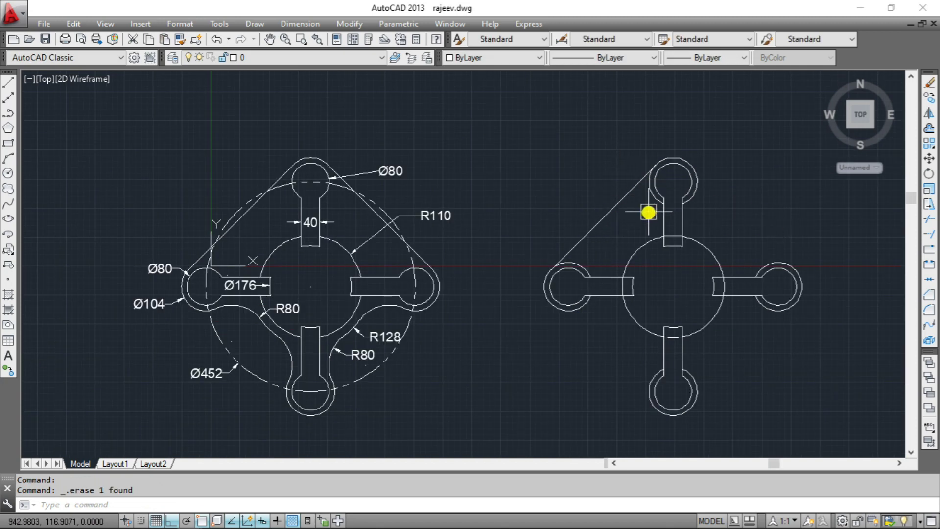
{"action": "left_click", "coordinate": [631, 189]}
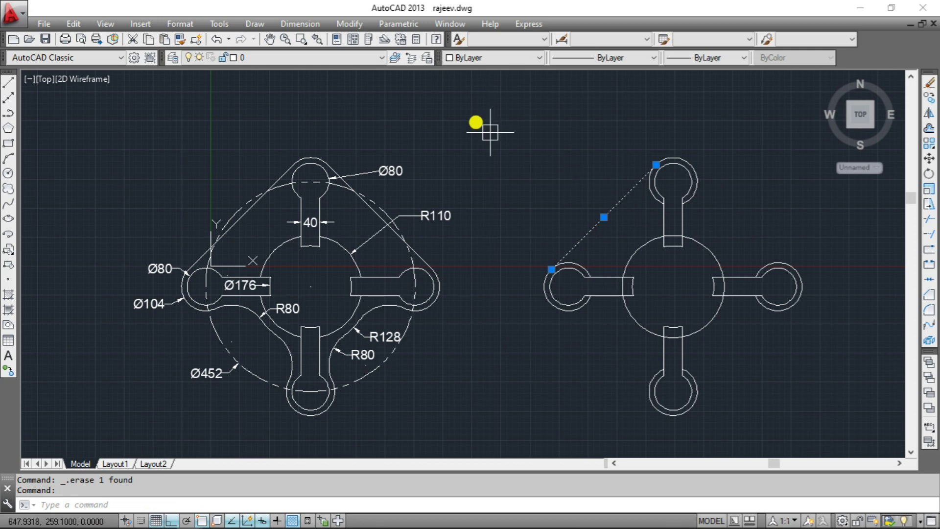
{"action": "left_click", "coordinate": [349, 23]}
{"action": "left_click", "coordinate": [405, 166]}
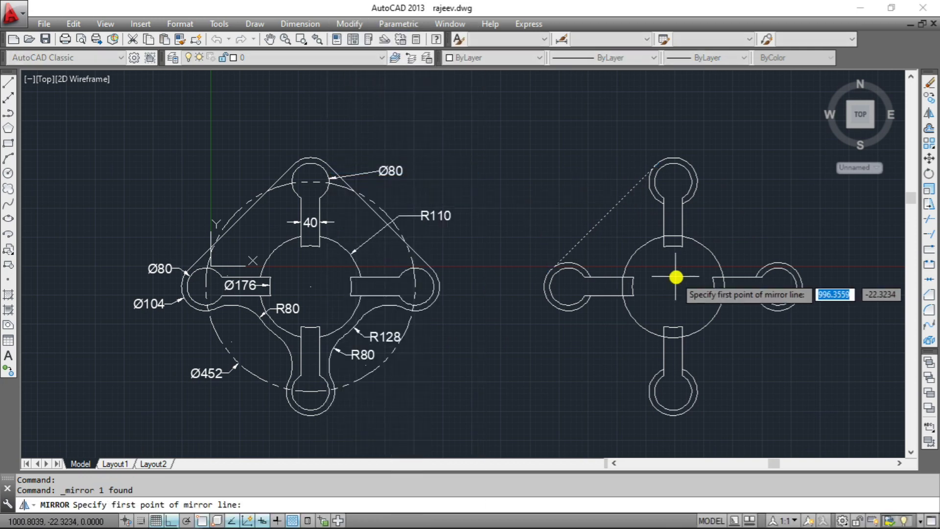
Mirror the tangent line about a vertical axis through the plate centre, keeping the original.
{"action": "left_click", "coordinate": [677, 289]}
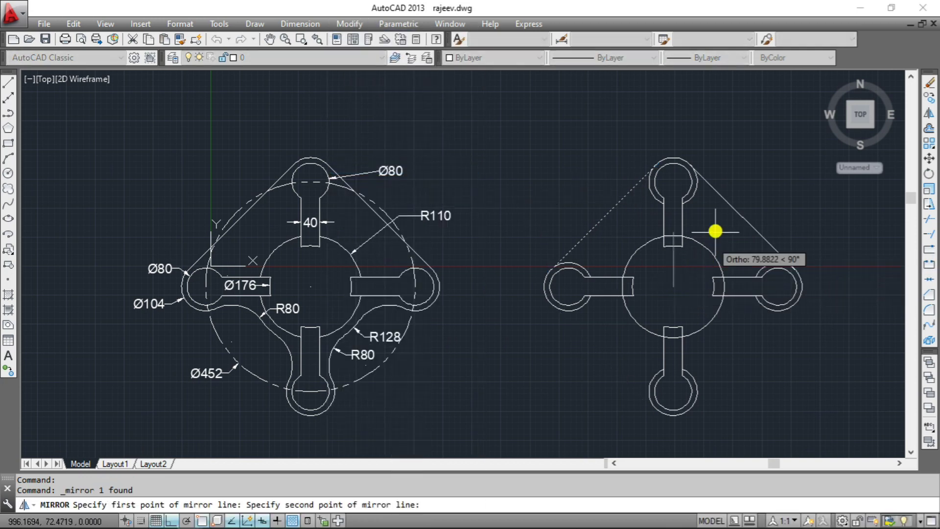
{"action": "left_click", "coordinate": [719, 149]}
{"action": "right_click", "coordinate": [719, 149]}
{"action": "left_click", "coordinate": [729, 155]}
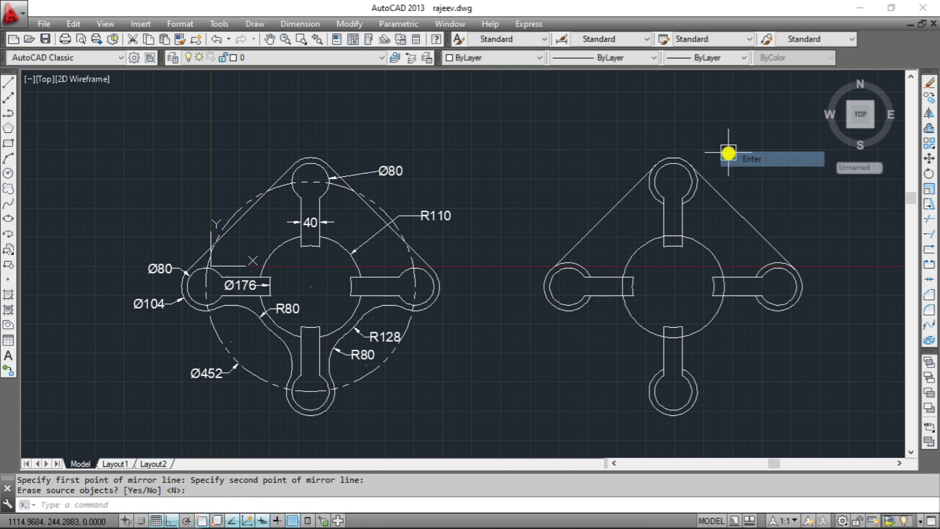
{"action": "scroll", "coordinate": [685, 193], "scroll_direction": "up", "scroll_amount": 2}
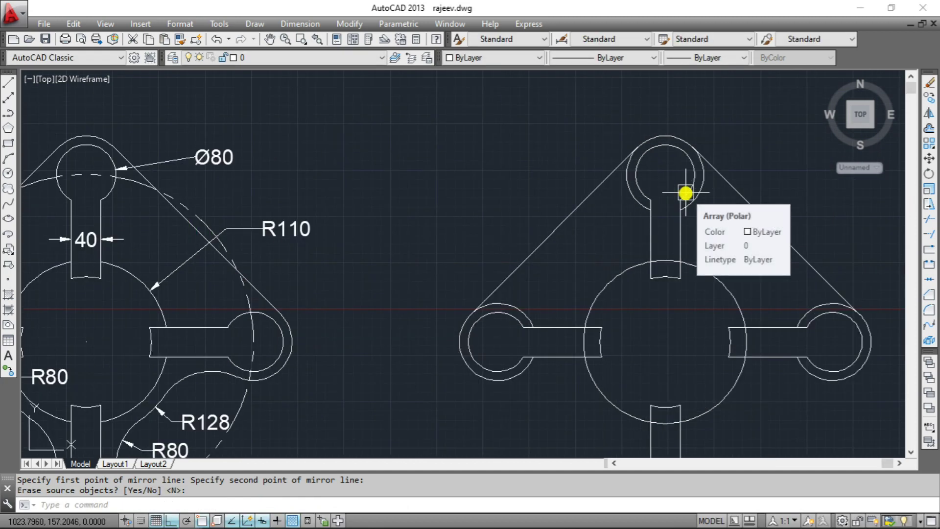
{"action": "key", "text": "Escape"}
{"action": "key", "text": "Escape"}
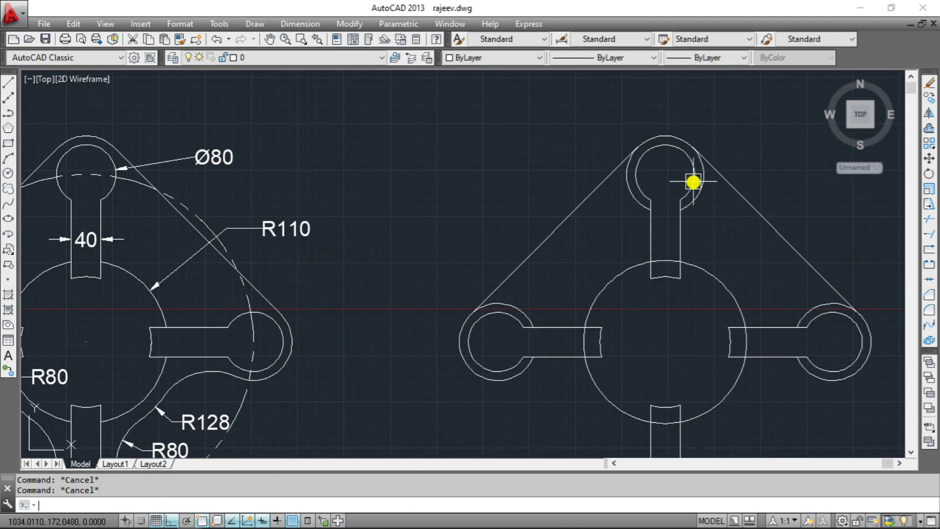
Try trimming the arc near the left ring, then cancel the trim.
{"action": "key", "text": "Return"}
{"action": "key", "text": "Return"}
{"action": "left_click", "coordinate": [631, 193]}
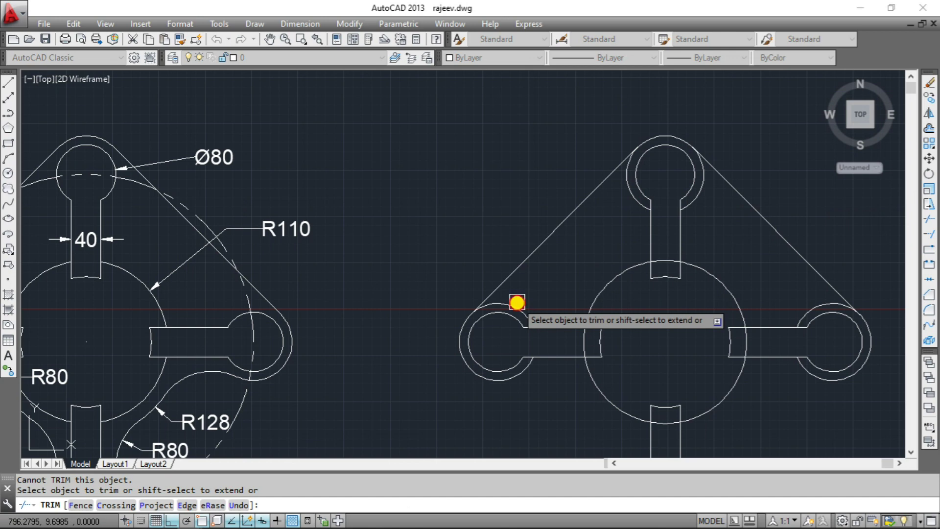
{"action": "key", "text": "Escape"}
{"action": "key", "text": "Escape"}
{"action": "scroll", "coordinate": [548, 221], "scroll_direction": "down", "scroll_amount": 1}
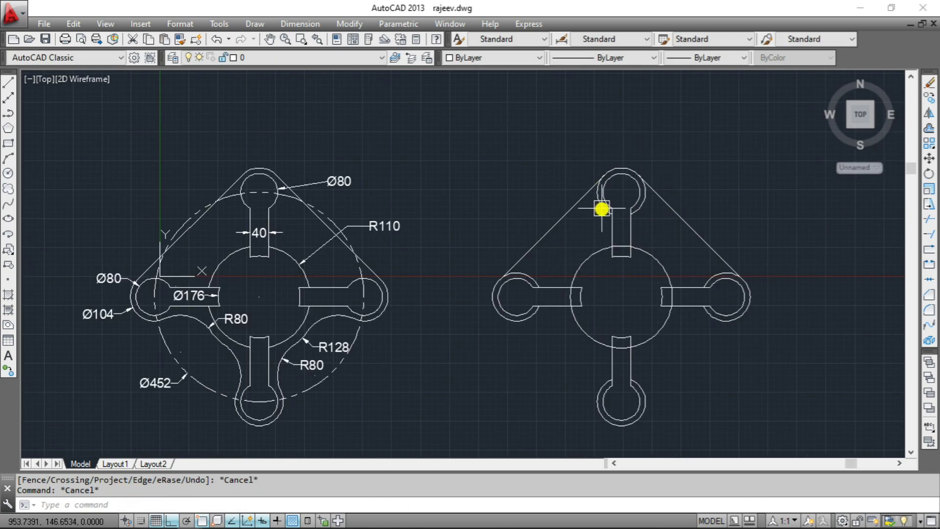
{"action": "scroll", "coordinate": [636, 187], "scroll_direction": "up", "scroll_amount": 1}
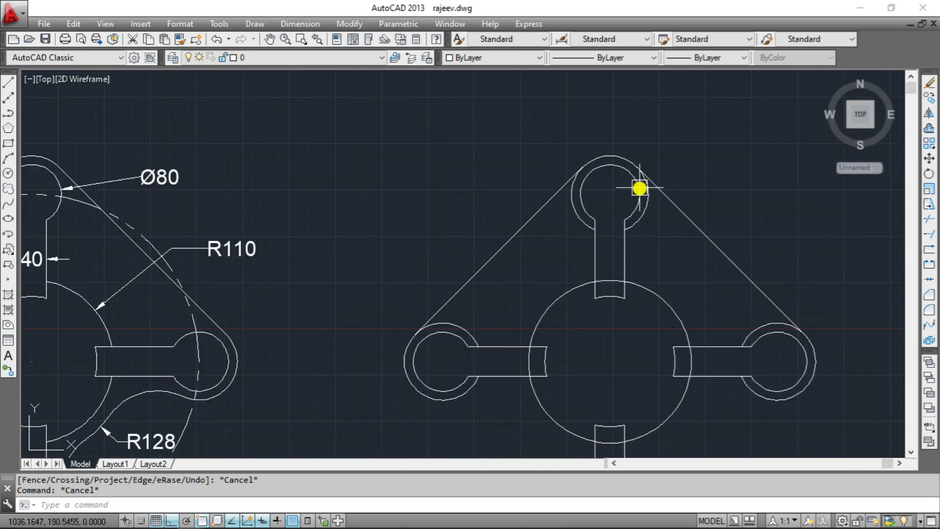
Explode the right plate's polar array of lobes into separate objects.
{"action": "left_click", "coordinate": [642, 218]}
{"action": "scroll", "coordinate": [640, 216], "scroll_direction": "down", "scroll_amount": 1}
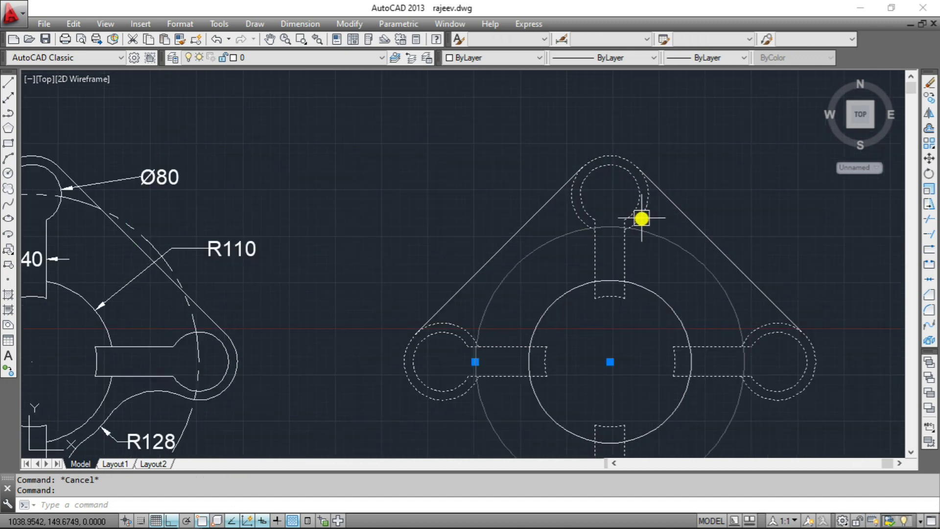
{"action": "scroll", "coordinate": [640, 216], "scroll_direction": "down", "scroll_amount": 1}
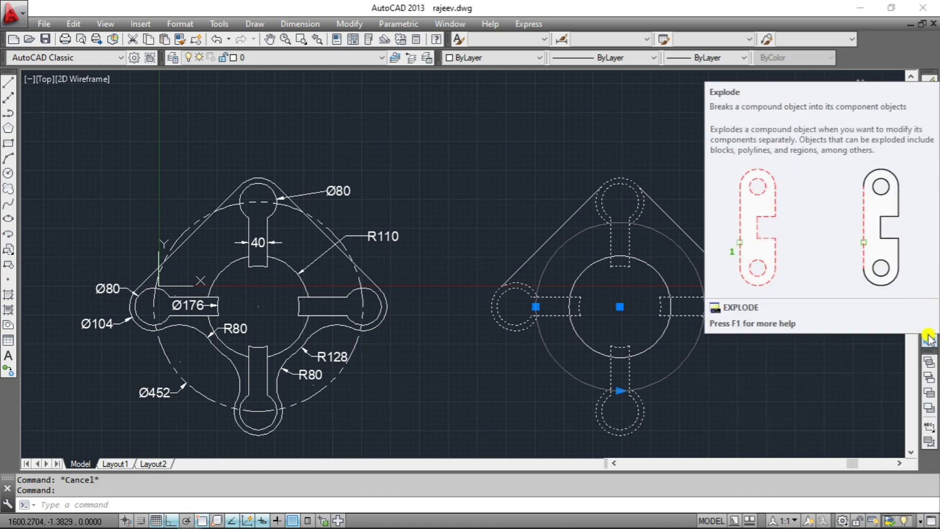
{"action": "left_click", "coordinate": [928, 338]}
{"action": "scroll", "coordinate": [617, 217], "scroll_direction": "up", "scroll_amount": 2}
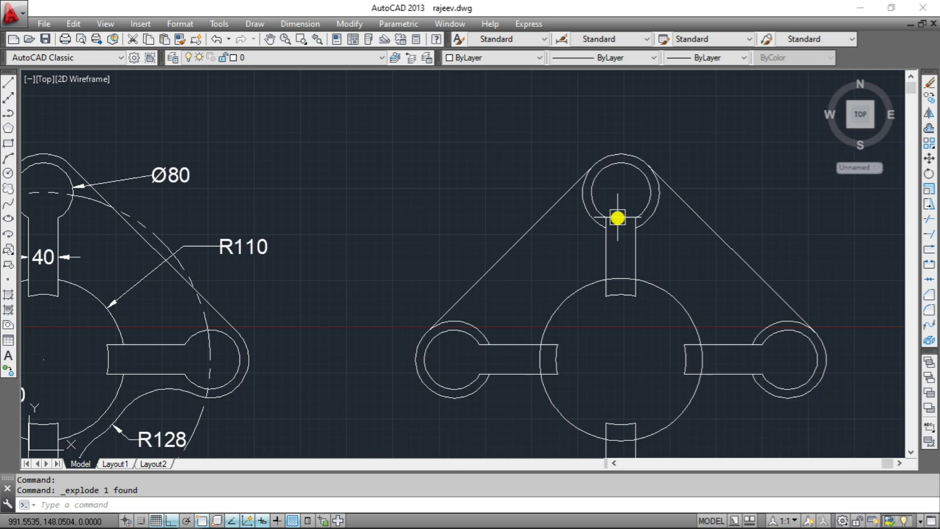
{"action": "key", "text": "Escape"}
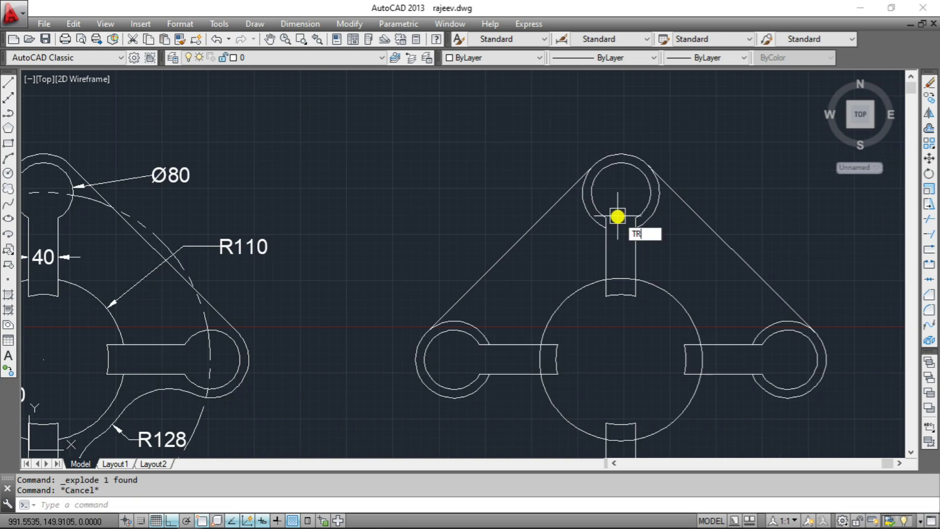
Trim the arcs across the top slot end and the outer ring arc beside it.
{"action": "key", "text": "Return"}
{"action": "key", "text": "Return"}
{"action": "left_click", "coordinate": [621, 220]}
{"action": "left_click", "coordinate": [621, 229]}
{"action": "left_click", "coordinate": [660, 217]}
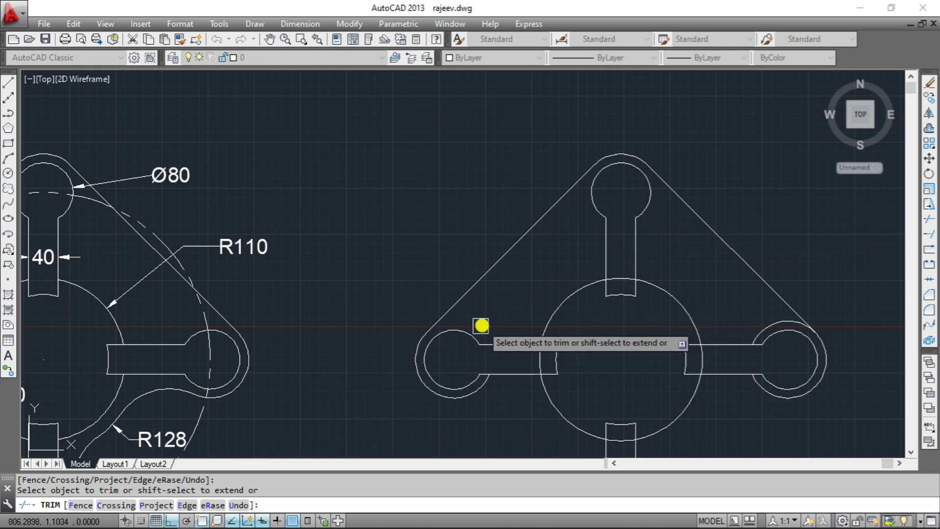
{"action": "scroll", "coordinate": [634, 174], "scroll_direction": "down", "scroll_amount": 4}
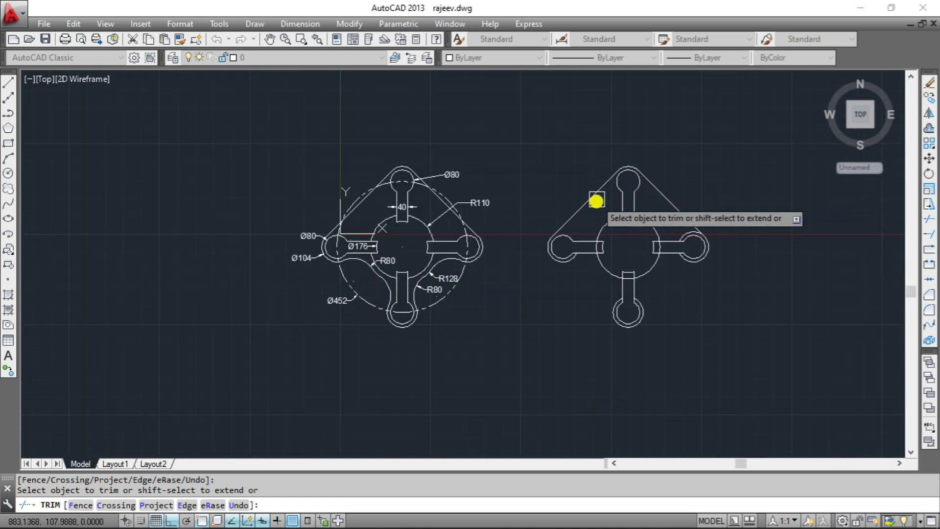
{"action": "scroll", "coordinate": [637, 229], "scroll_direction": "up", "scroll_amount": 2}
{"action": "scroll", "coordinate": [638, 230], "scroll_direction": "up", "scroll_amount": 4}
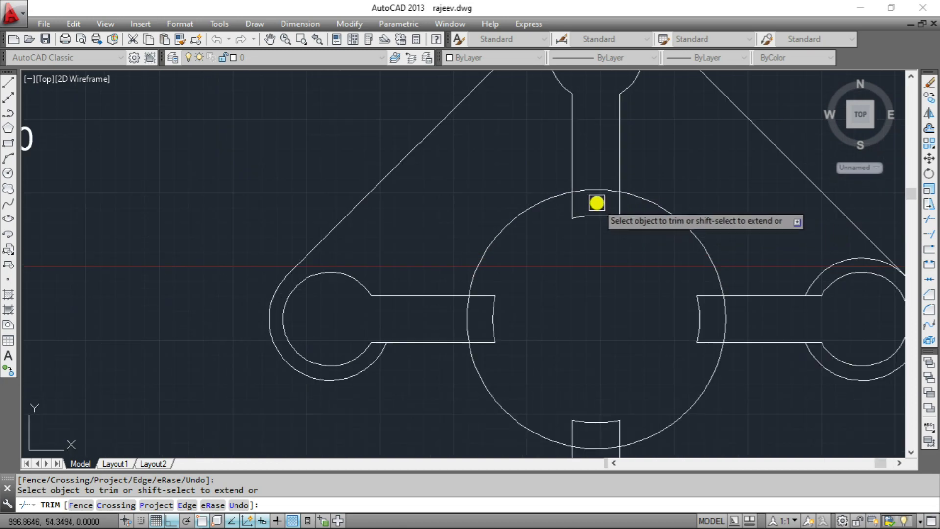
{"action": "scroll", "coordinate": [603, 234], "scroll_direction": "down", "scroll_amount": 4}
{"action": "scroll", "coordinate": [603, 233], "scroll_direction": "up", "scroll_amount": 2}
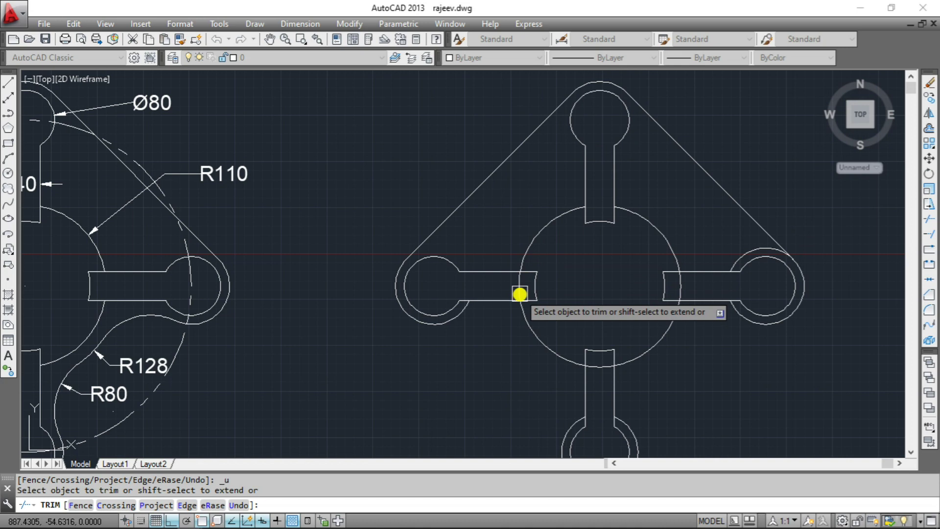
Trim the central circle arcs crossing the left and right slots.
{"action": "left_click", "coordinate": [519, 294]}
{"action": "left_click", "coordinate": [678, 284]}
{"action": "scroll", "coordinate": [652, 257], "scroll_direction": "down", "scroll_amount": 2}
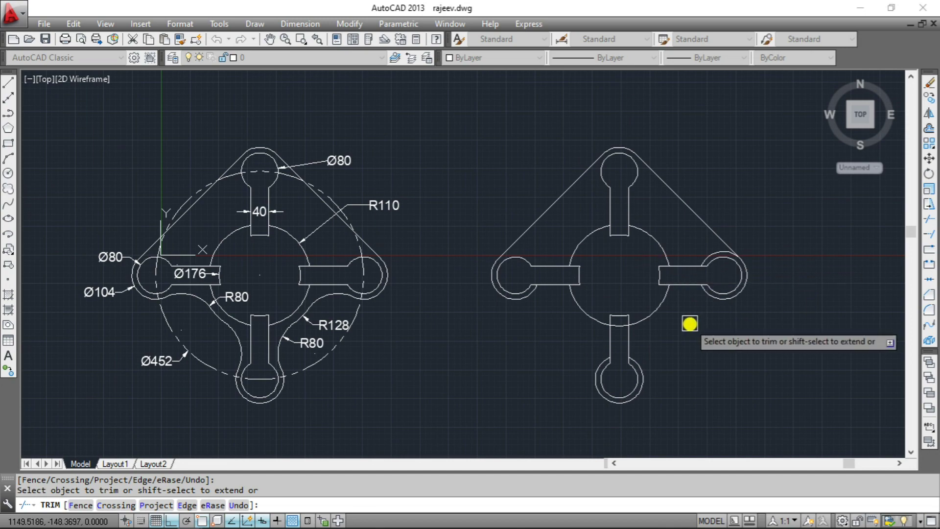
{"action": "scroll", "coordinate": [734, 259], "scroll_direction": "up", "scroll_amount": 1}
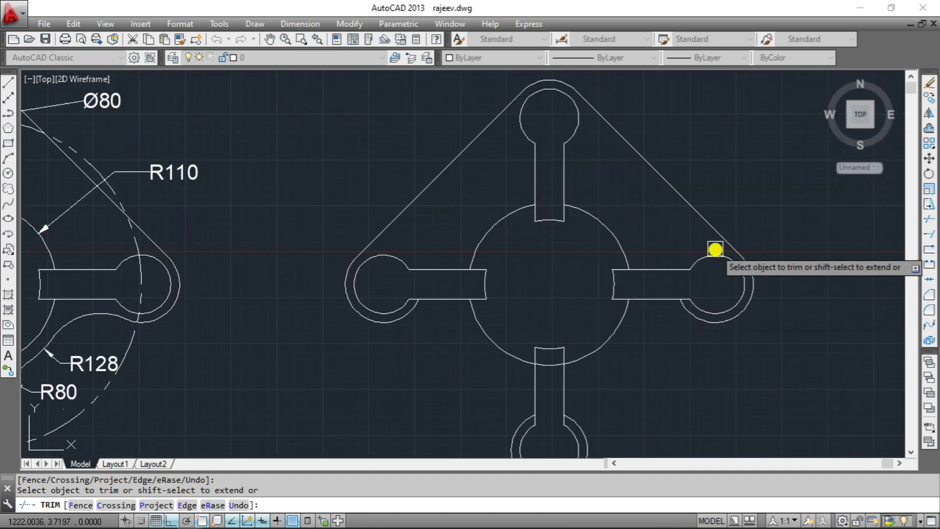
{"action": "scroll", "coordinate": [715, 251], "scroll_direction": "down", "scroll_amount": 2}
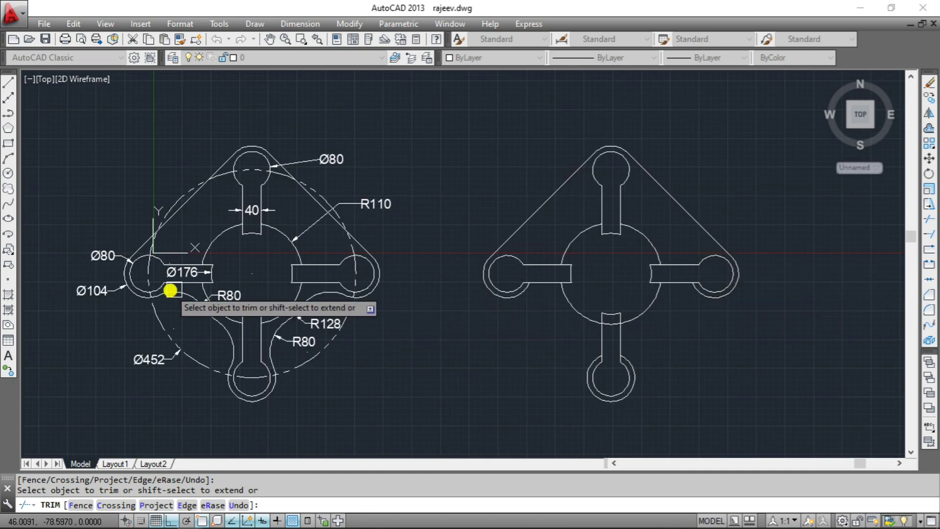
{"action": "key", "text": "Escape"}
{"action": "scroll", "coordinate": [157, 313], "scroll_direction": "up", "scroll_amount": 2}
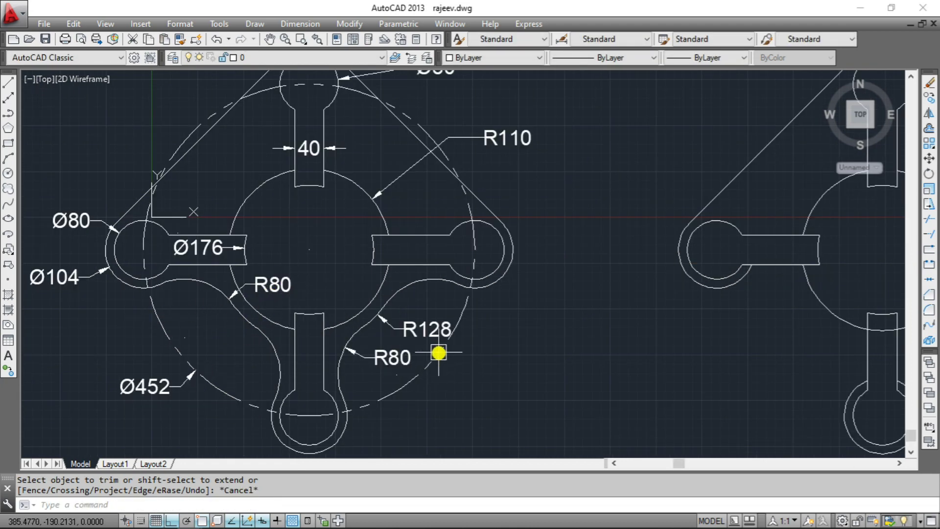
{"action": "left_click", "coordinate": [192, 276]}
{"action": "key", "text": "Escape"}
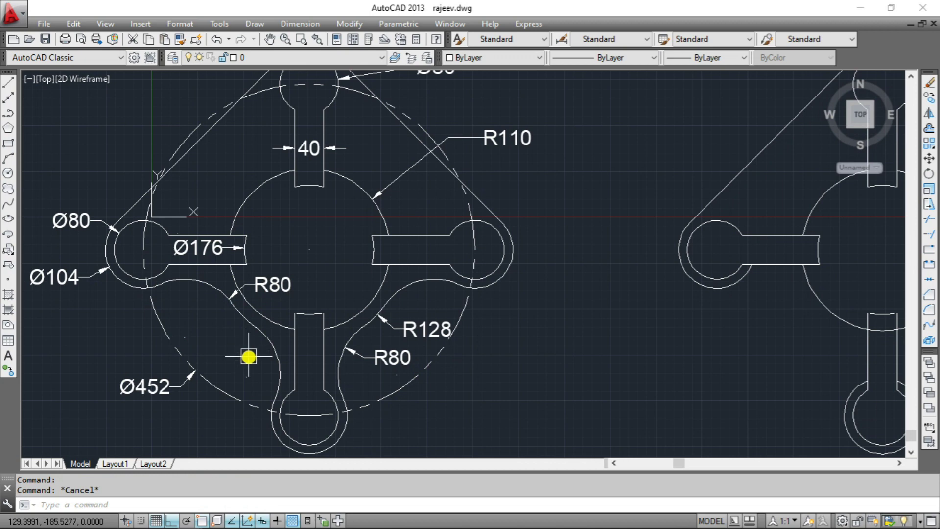
{"action": "left_click", "coordinate": [270, 365]}
{"action": "key", "text": "Escape"}
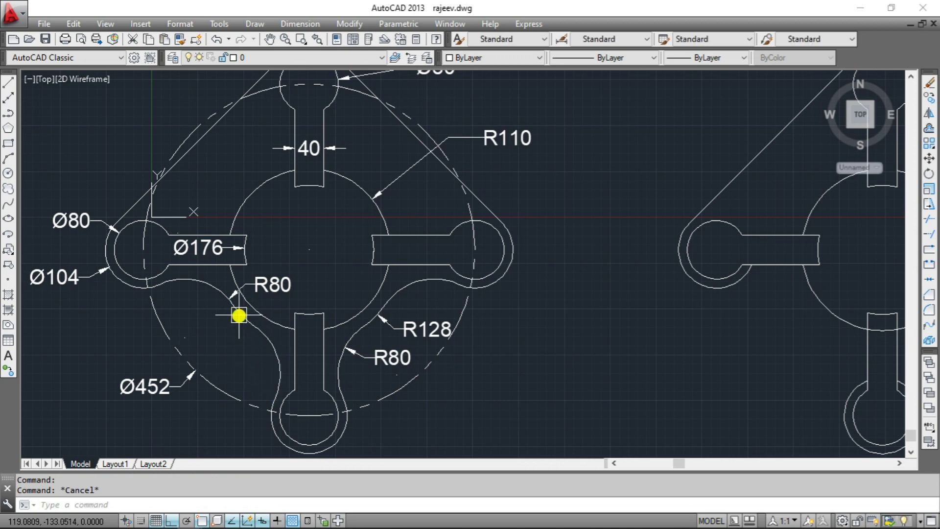
{"action": "key", "text": "Escape"}
{"action": "left_click", "coordinate": [247, 317]}
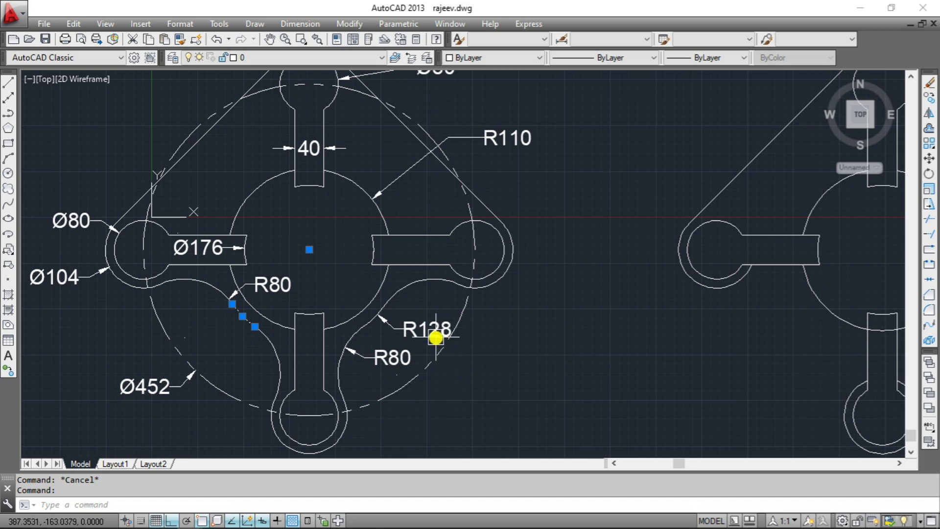
{"action": "key", "text": "Escape"}
{"action": "scroll", "coordinate": [372, 302], "scroll_direction": "down", "scroll_amount": 2}
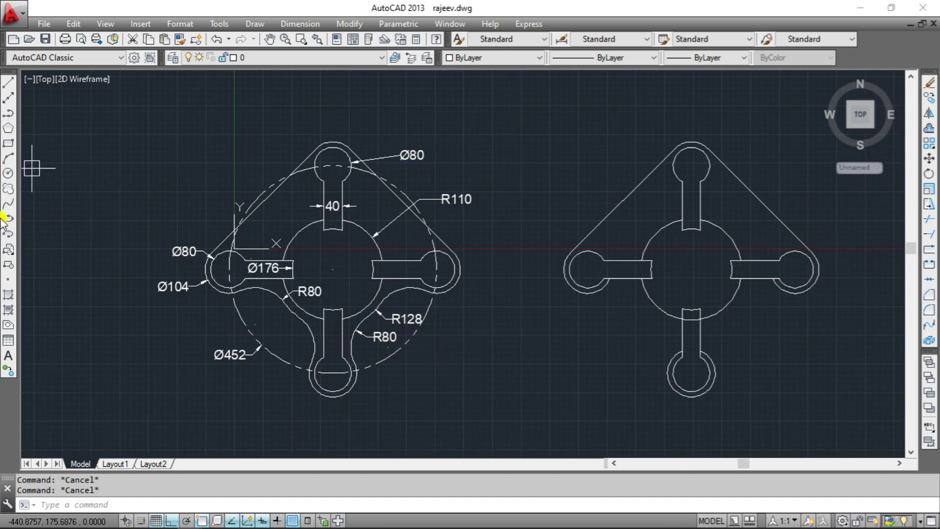
{"action": "left_click", "coordinate": [8, 173]}
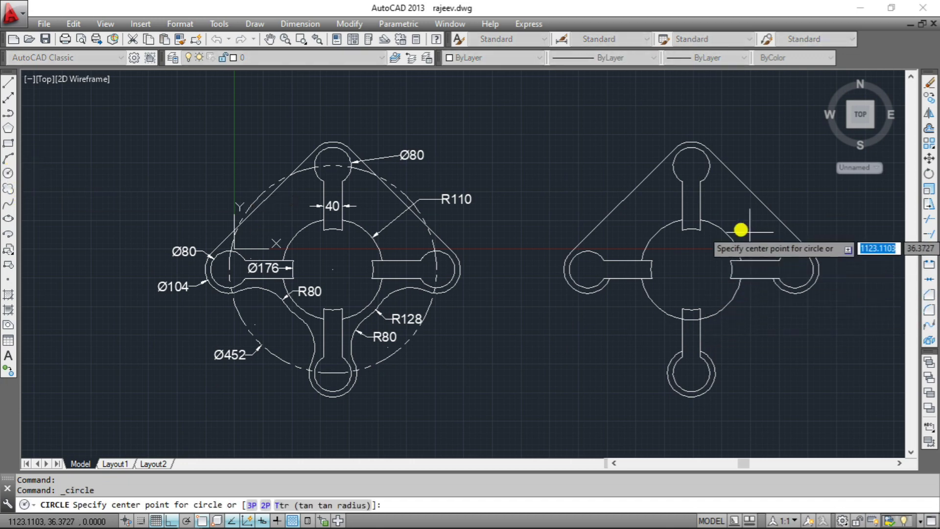
{"action": "left_click", "coordinate": [688, 274]}
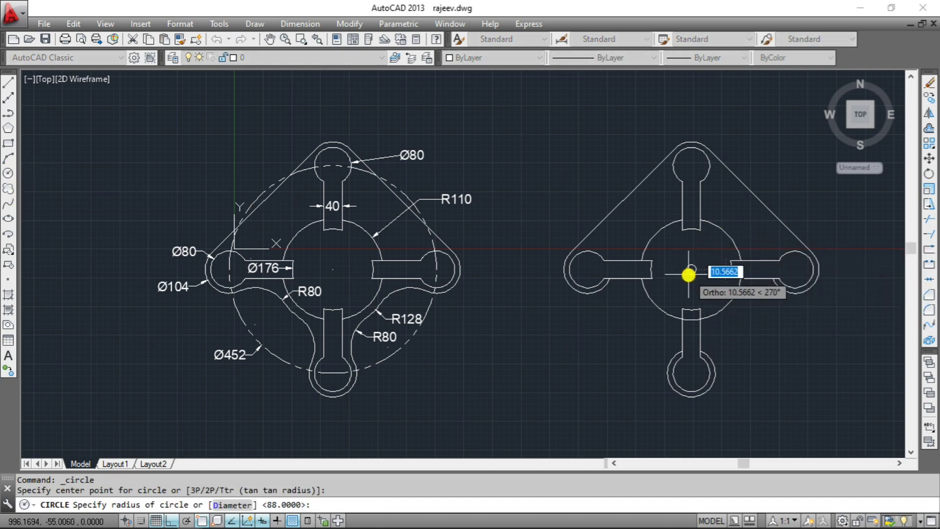
{"action": "type", "text": "128"}
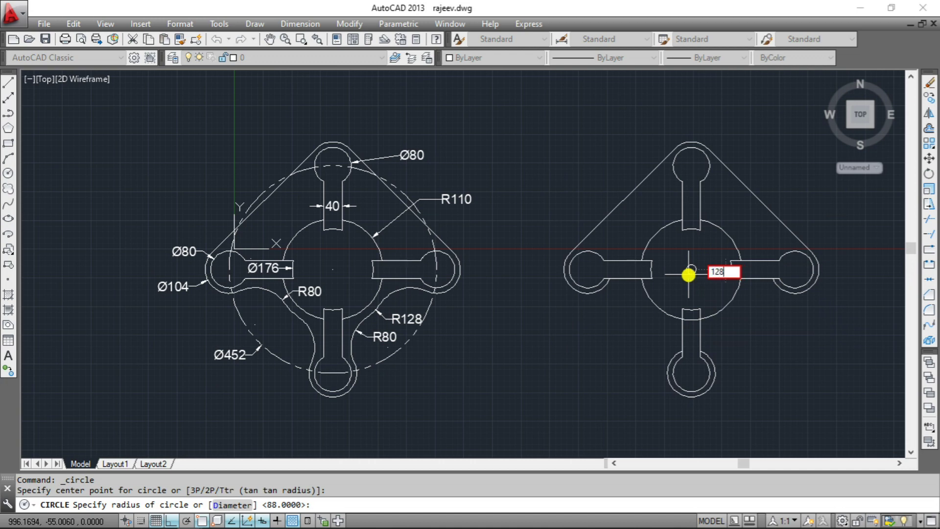
{"action": "key", "text": "Return"}
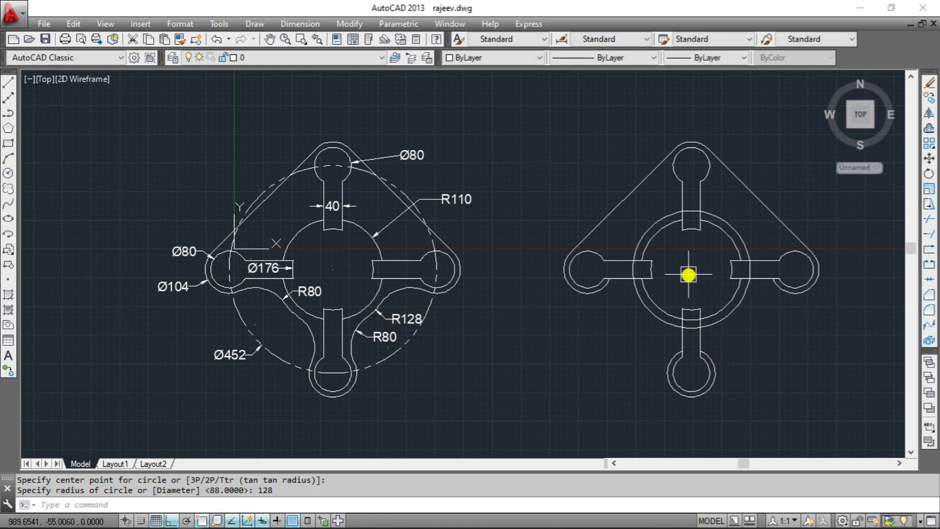
{"action": "key", "text": "Escape"}
{"action": "key", "text": "Escape"}
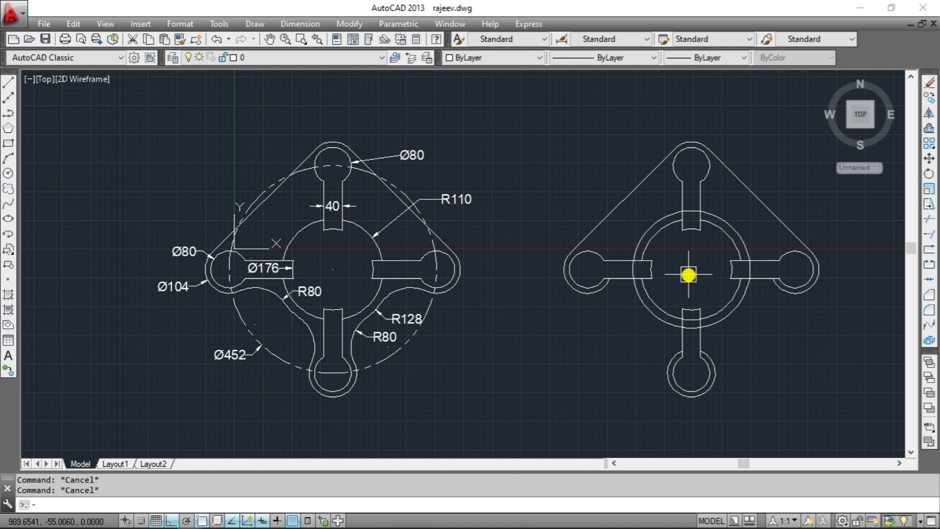
{"action": "middle_click_drag", "start_coordinate": [559, 328], "coordinate": [481, 310]}
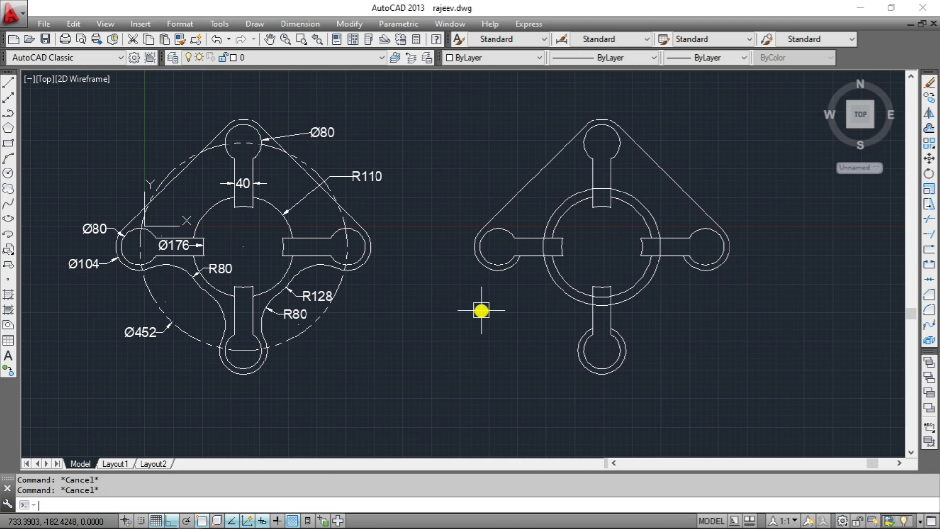
Draw an R80 circle tangent to the right lobe and the central ring.
{"action": "type", "text": "c"}
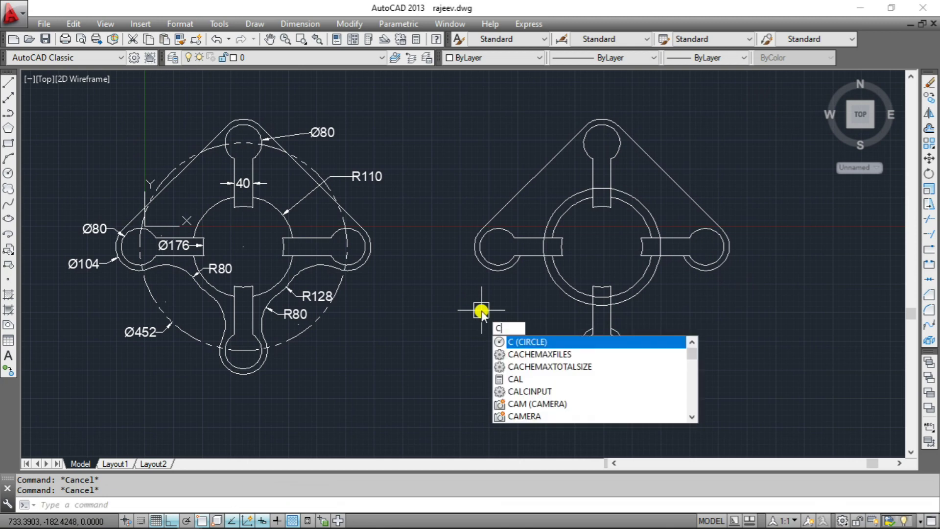
{"action": "key", "text": "Return"}
{"action": "type", "text": "ttr"}
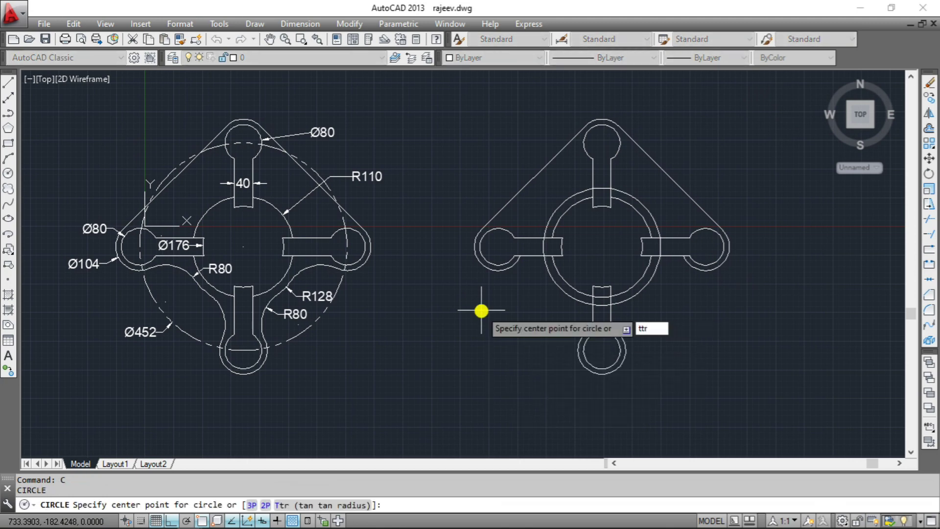
{"action": "key", "text": "Return"}
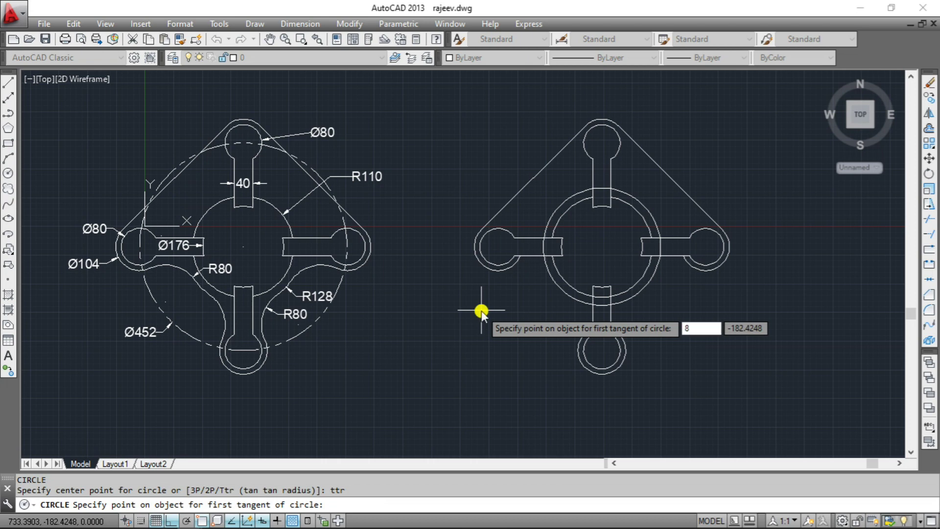
{"action": "key", "text": "Return"}
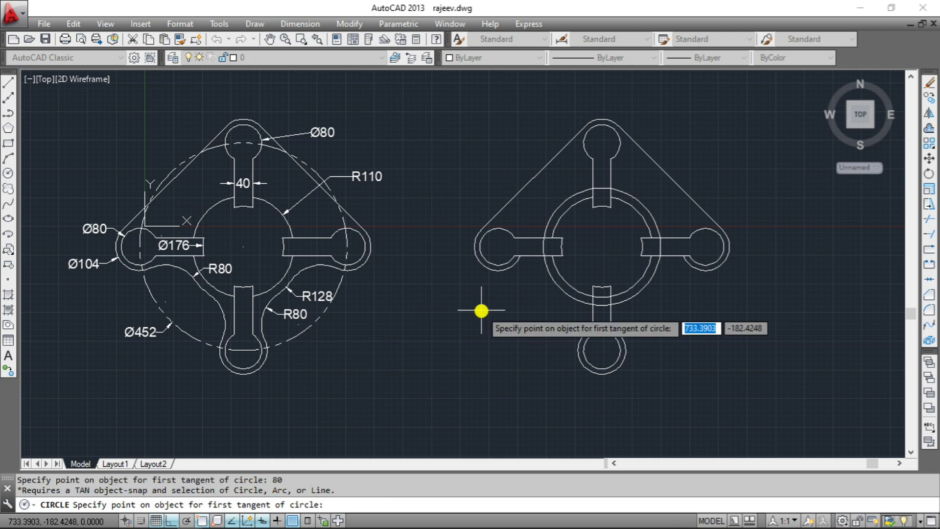
{"action": "scroll", "coordinate": [686, 271], "scroll_direction": "up", "scroll_amount": 2}
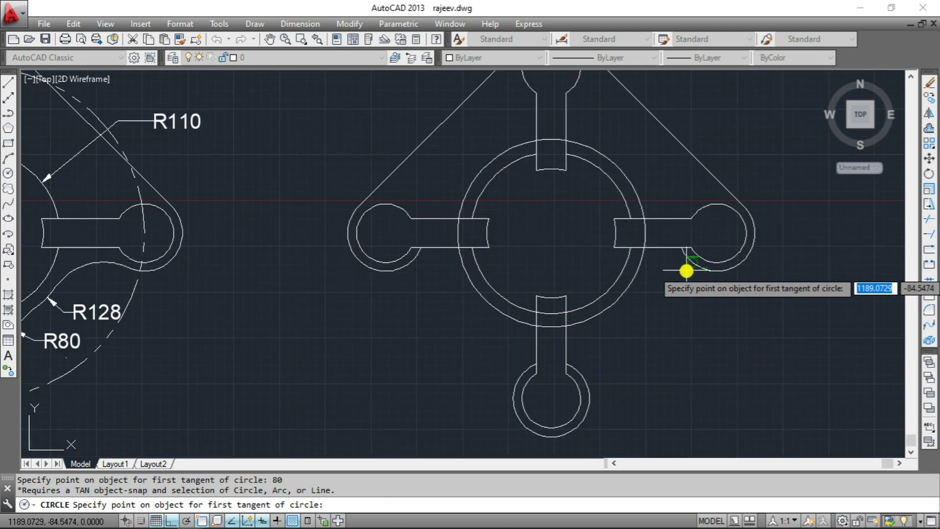
{"action": "left_click", "coordinate": [687, 269]}
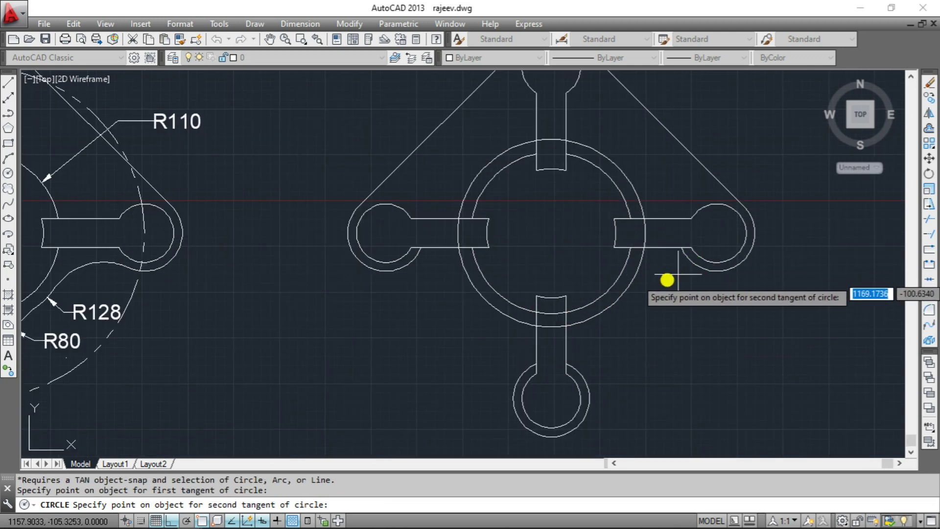
{"action": "left_click", "coordinate": [625, 296]}
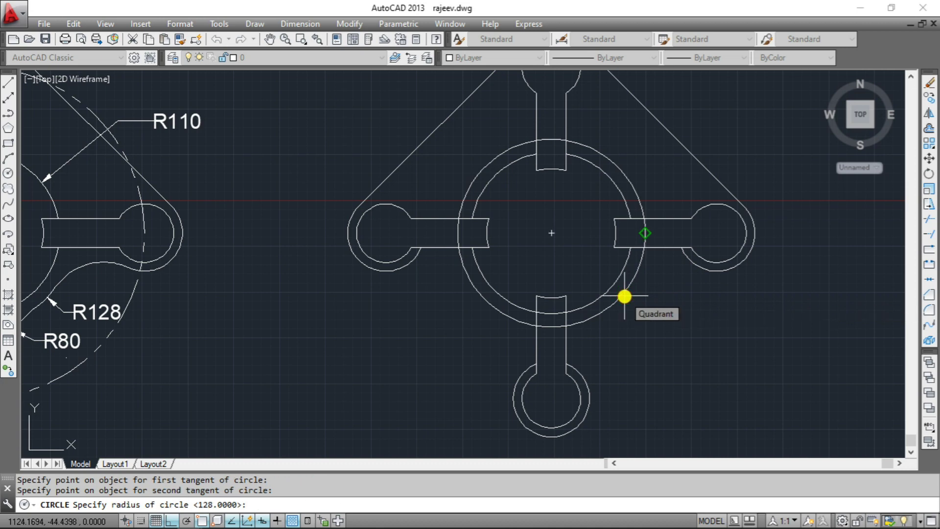
{"action": "type", "text": "80"}
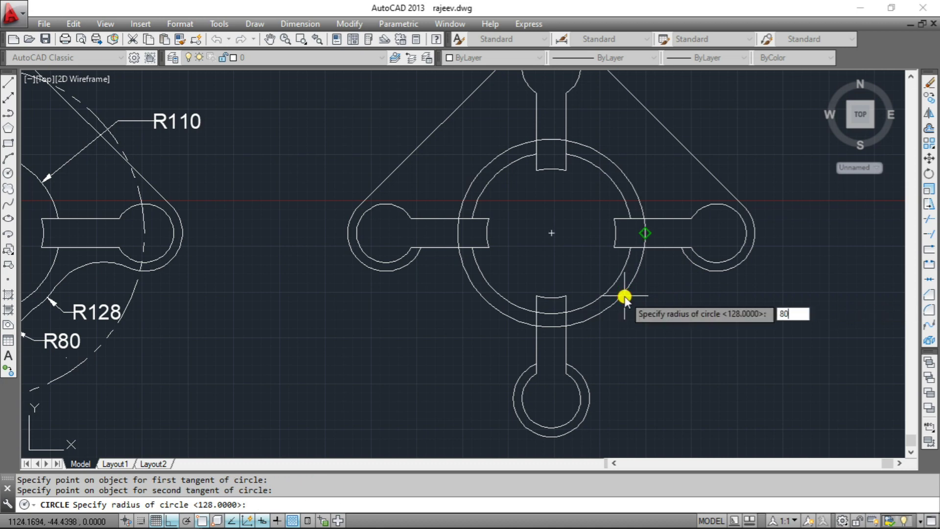
{"action": "key", "text": "Return"}
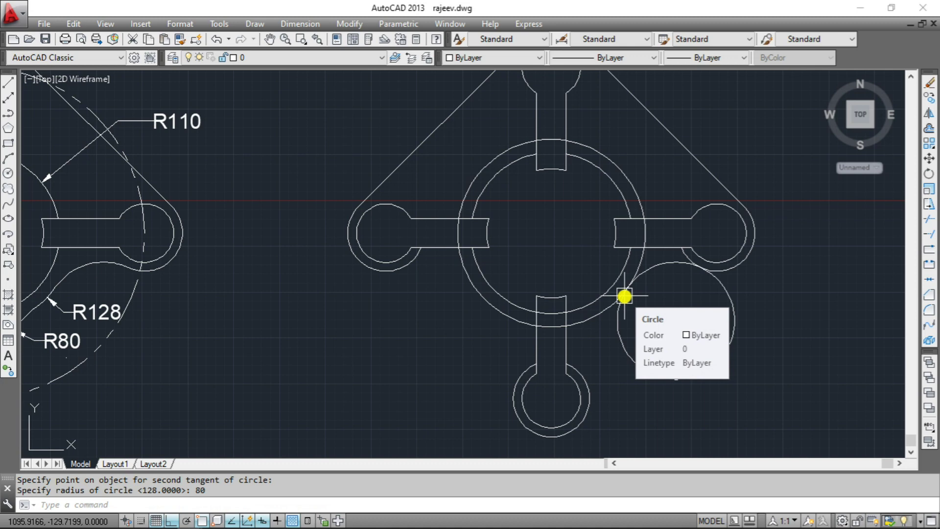
{"action": "scroll", "coordinate": [624, 295], "scroll_direction": "down", "scroll_amount": 2}
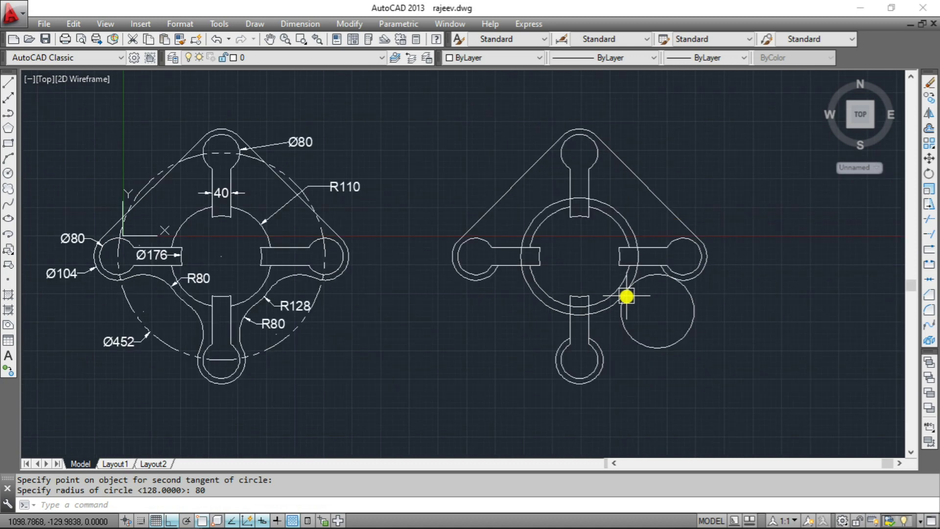
Draw a second R80 circle tangent to the central ring and the bottom lobe.
{"action": "key", "text": "Escape"}
{"action": "key", "text": "Return"}
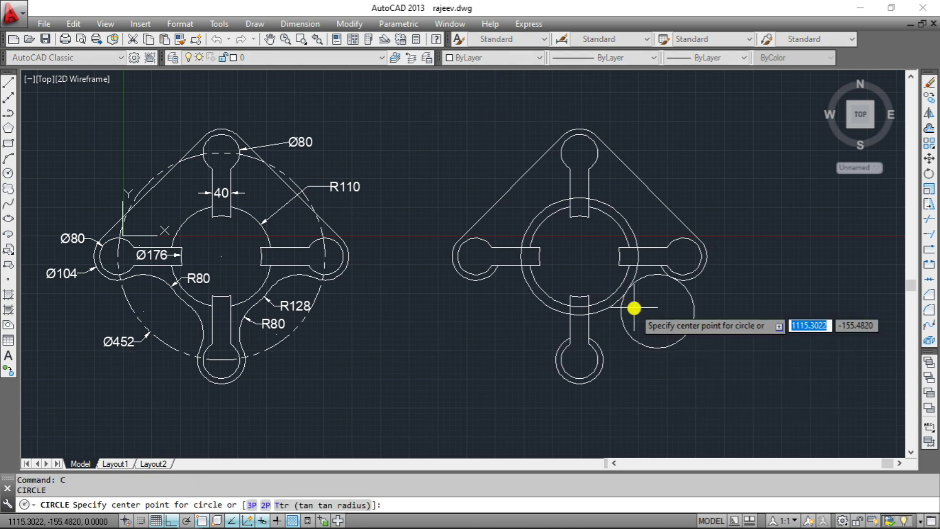
{"action": "type", "text": "t"}
{"action": "key", "text": "Return"}
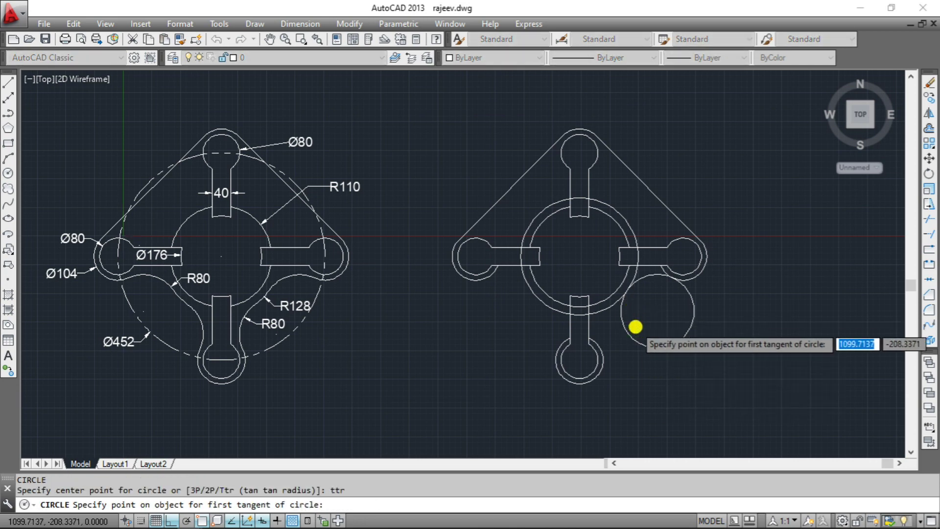
{"action": "scroll", "coordinate": [637, 324], "scroll_direction": "up", "scroll_amount": 2}
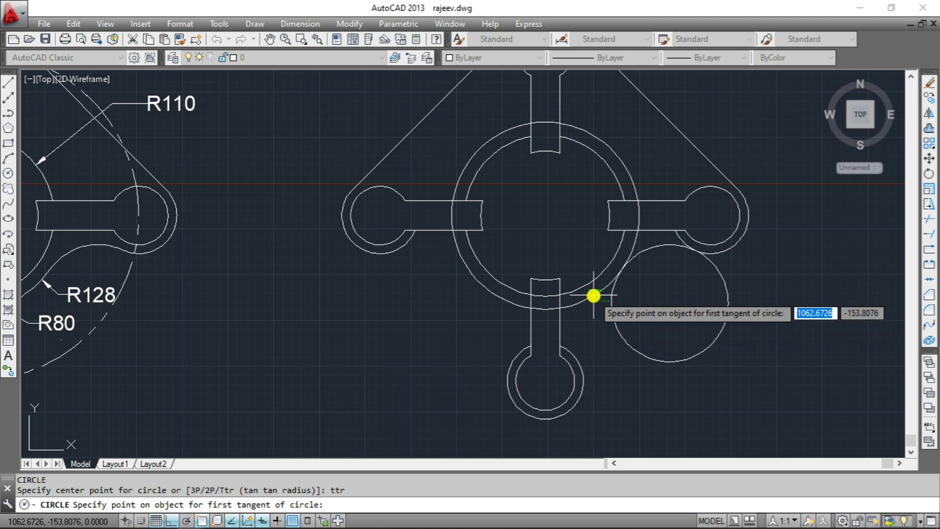
{"action": "left_click", "coordinate": [594, 294]}
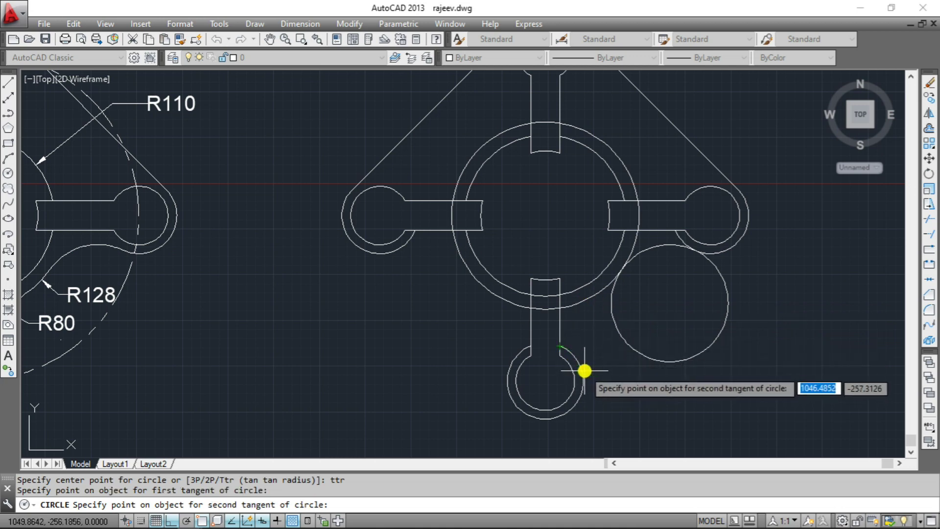
{"action": "left_click", "coordinate": [585, 372]}
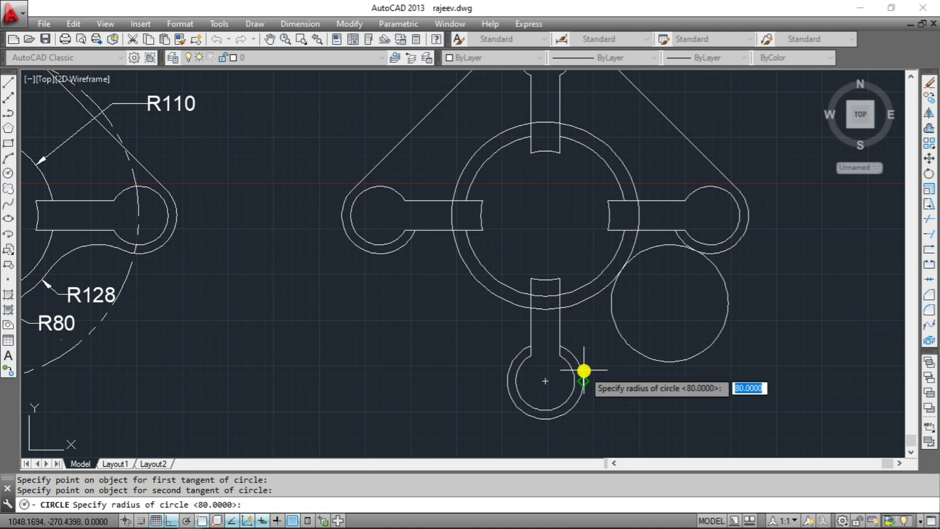
{"action": "type", "text": "80"}
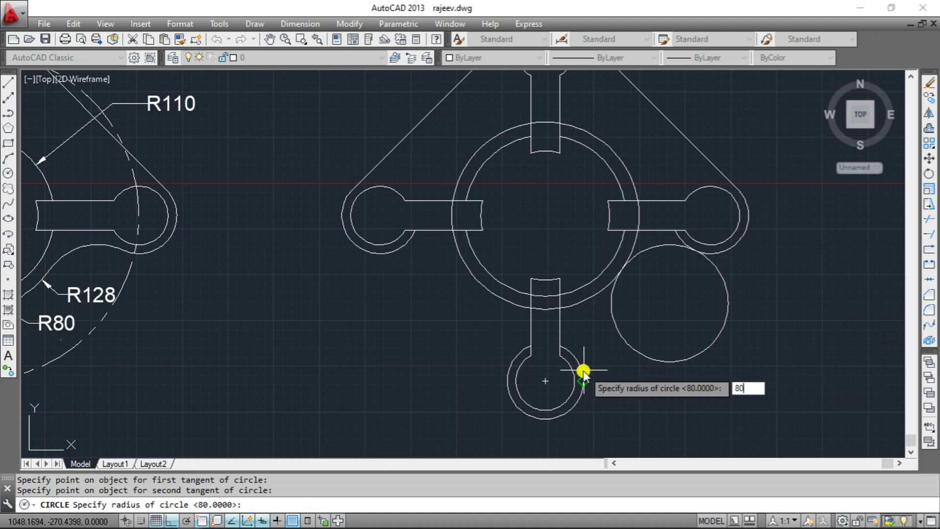
{"action": "key", "text": "Return"}
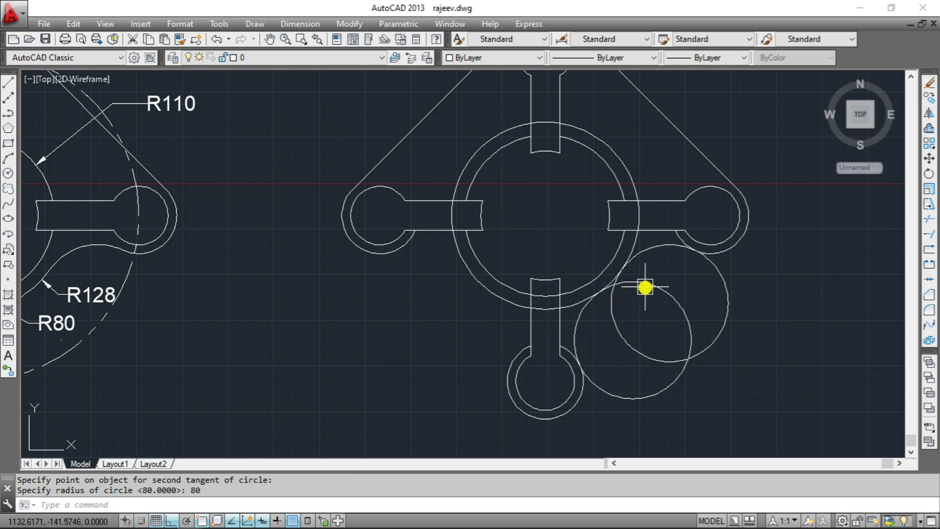
{"action": "key", "text": "Escape"}
{"action": "key", "text": "Escape"}
{"action": "type", "text": "tr"}
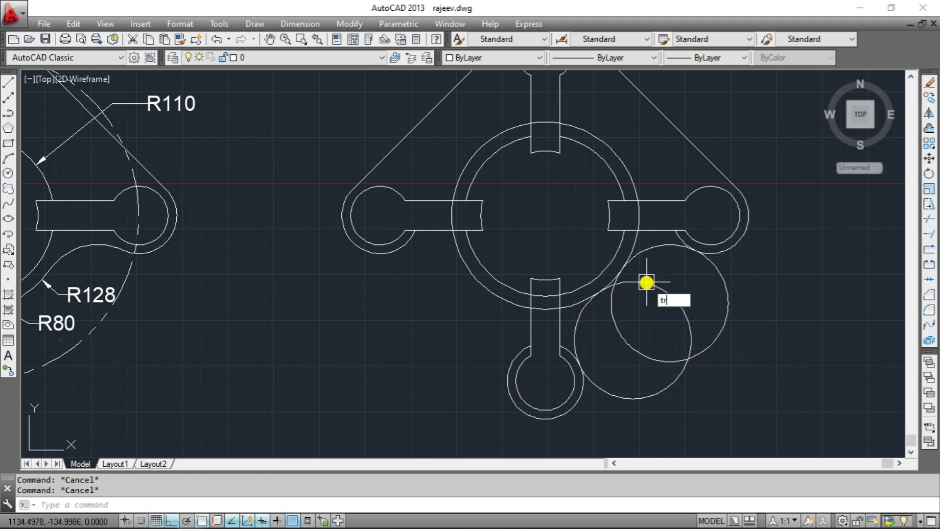
{"action": "key", "text": "Return"}
{"action": "key", "text": "Return"}
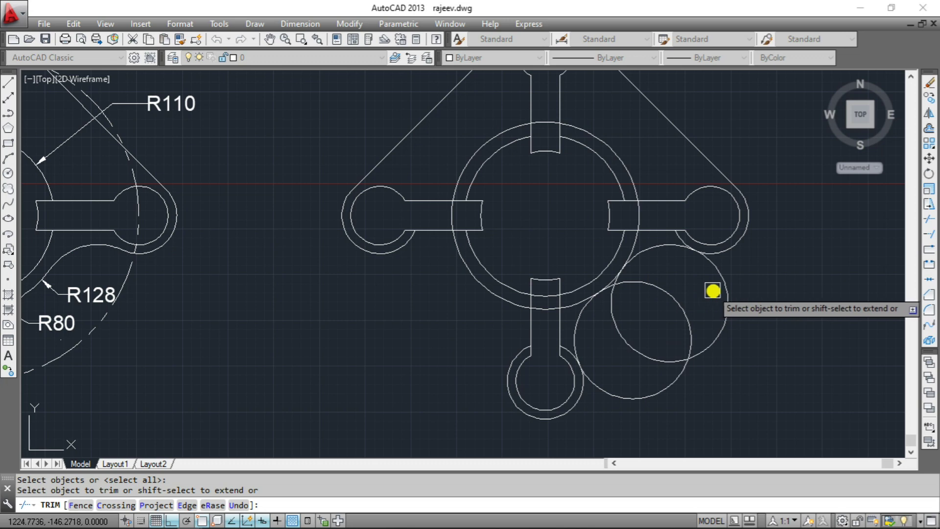
Trim the outer tangent-circle part and the arc crossing the right slot, undoing a mistaken ring trim.
{"action": "scroll", "coordinate": [680, 240], "scroll_direction": "up", "scroll_amount": 4}
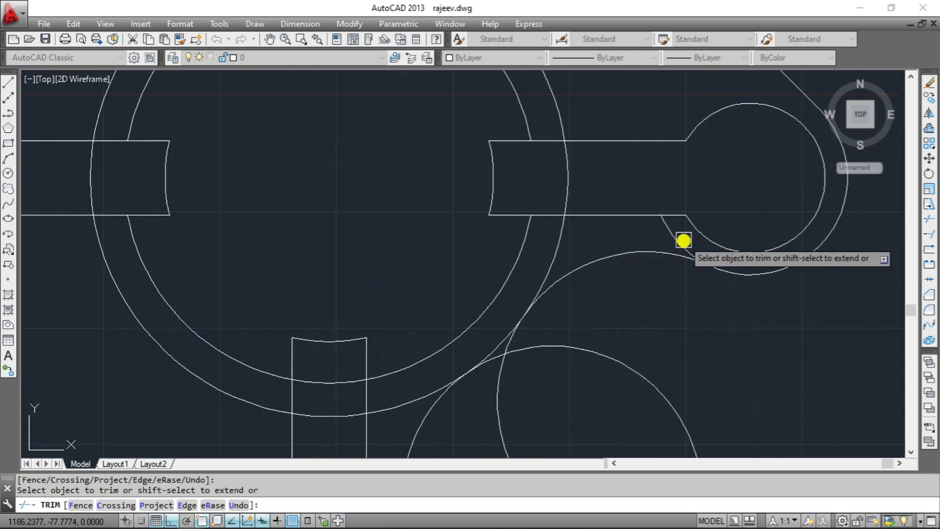
{"action": "scroll", "coordinate": [677, 240], "scroll_direction": "down", "scroll_amount": 2}
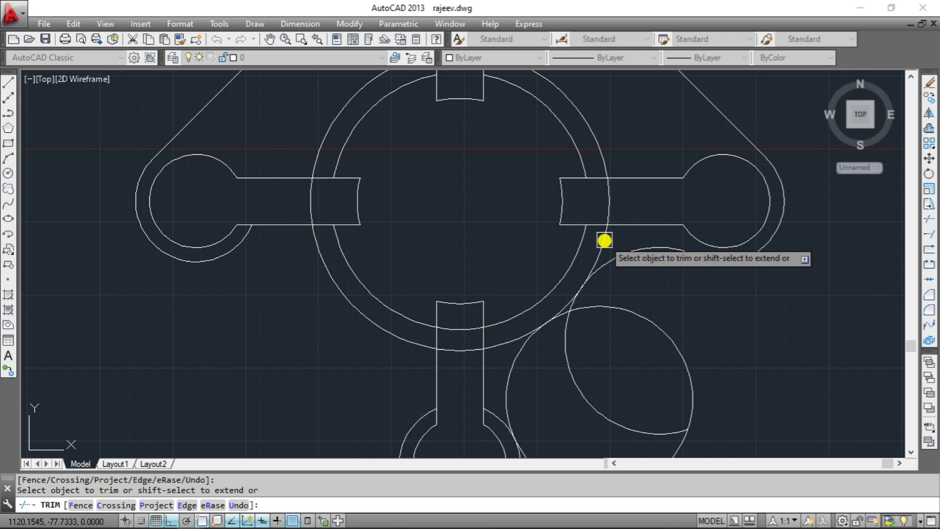
{"action": "left_click", "coordinate": [604, 240]}
{"action": "left_click", "coordinate": [610, 204]}
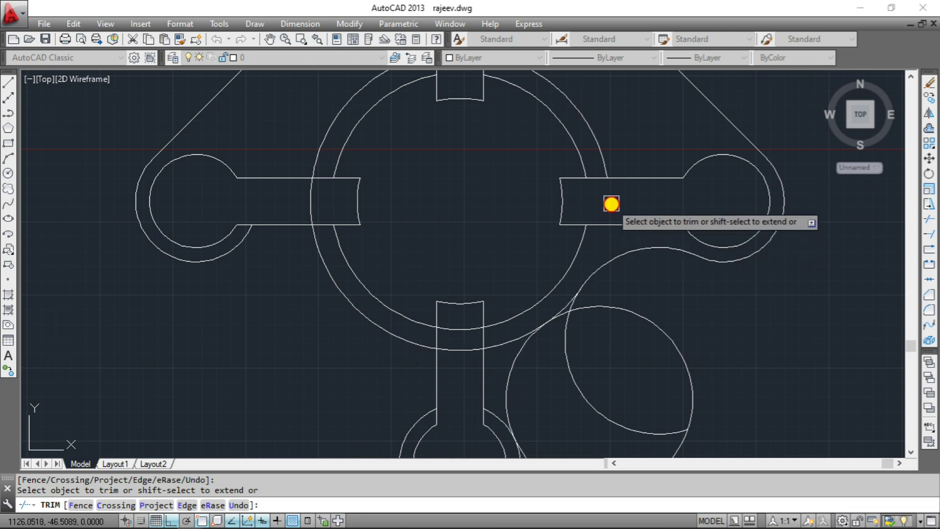
{"action": "left_click", "coordinate": [506, 348]}
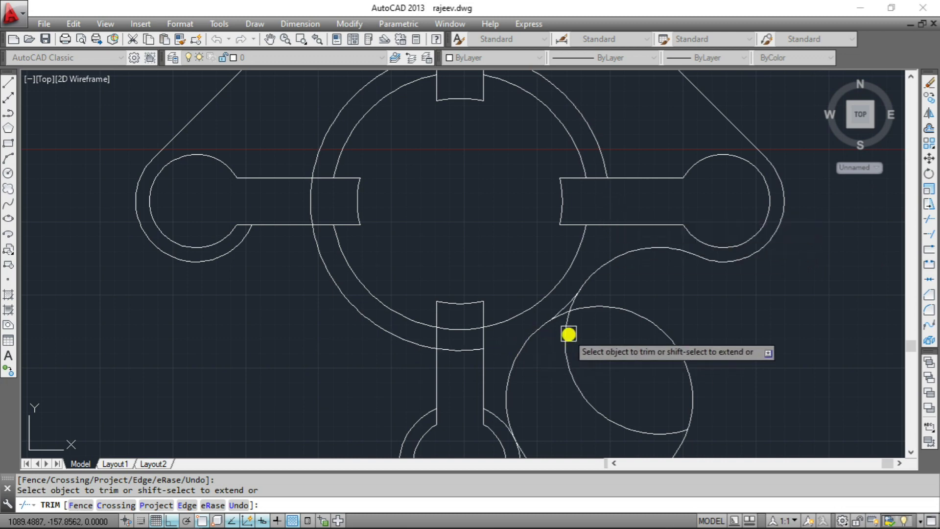
{"action": "key", "text": "ctrl+z"}
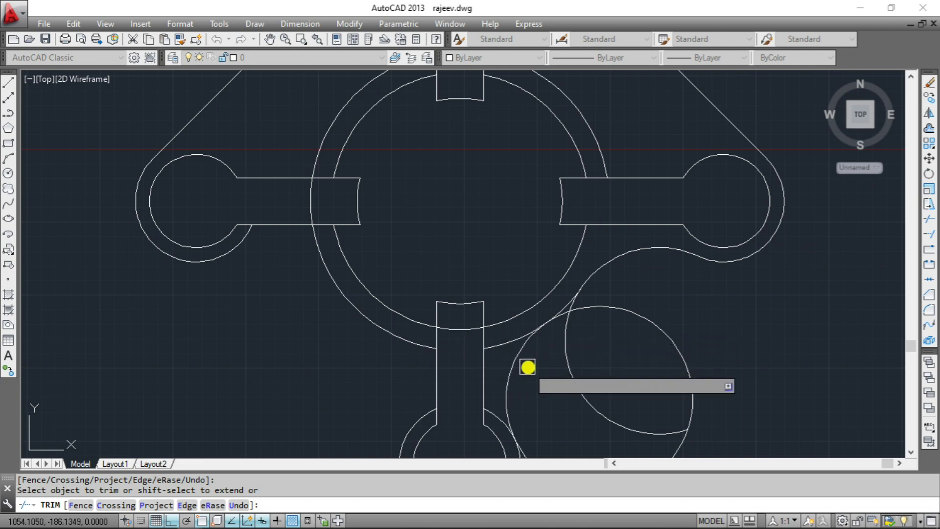
Trim the remaining lower-right arcs so the R80/R128 fillet forms one clean curve.
{"action": "left_click", "coordinate": [635, 315]}
{"action": "scroll", "coordinate": [606, 319], "scroll_direction": "up", "scroll_amount": 2}
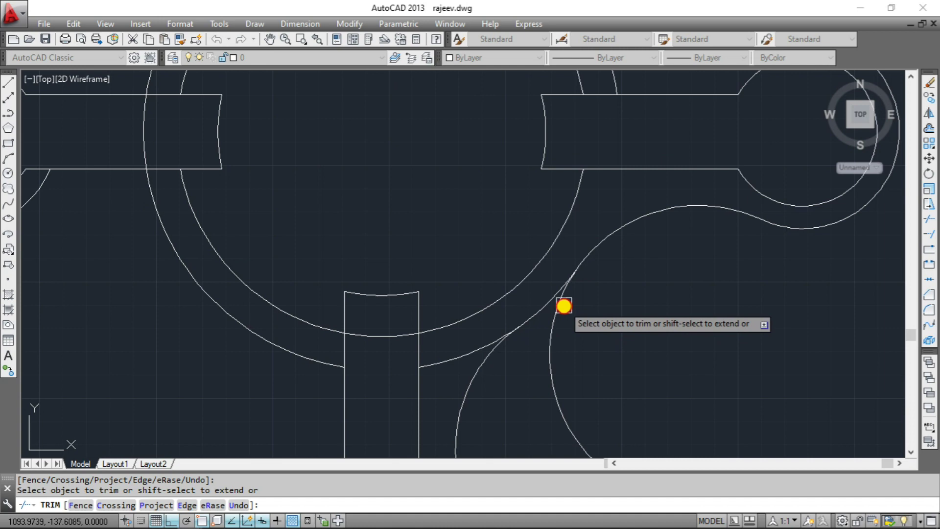
{"action": "scroll", "coordinate": [563, 321], "scroll_direction": "down", "scroll_amount": 4}
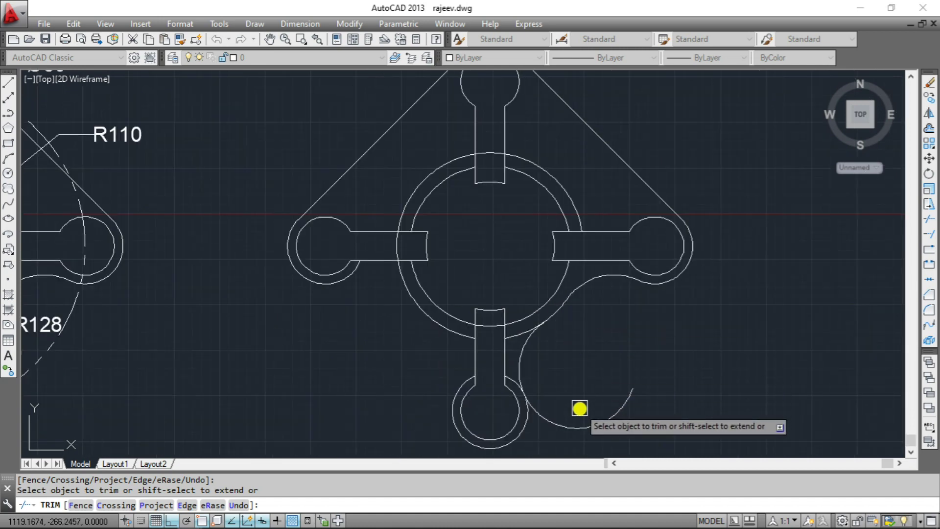
{"action": "left_click", "coordinate": [577, 428]}
{"action": "scroll", "coordinate": [521, 346], "scroll_direction": "up", "scroll_amount": 2}
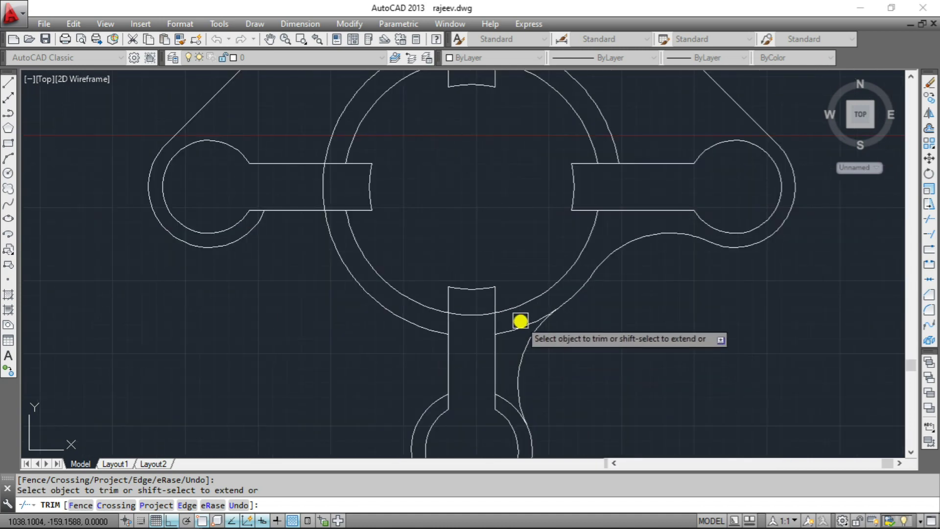
{"action": "scroll", "coordinate": [581, 330], "scroll_direction": "down", "scroll_amount": 2}
{"action": "scroll", "coordinate": [548, 376], "scroll_direction": "up", "scroll_amount": 3}
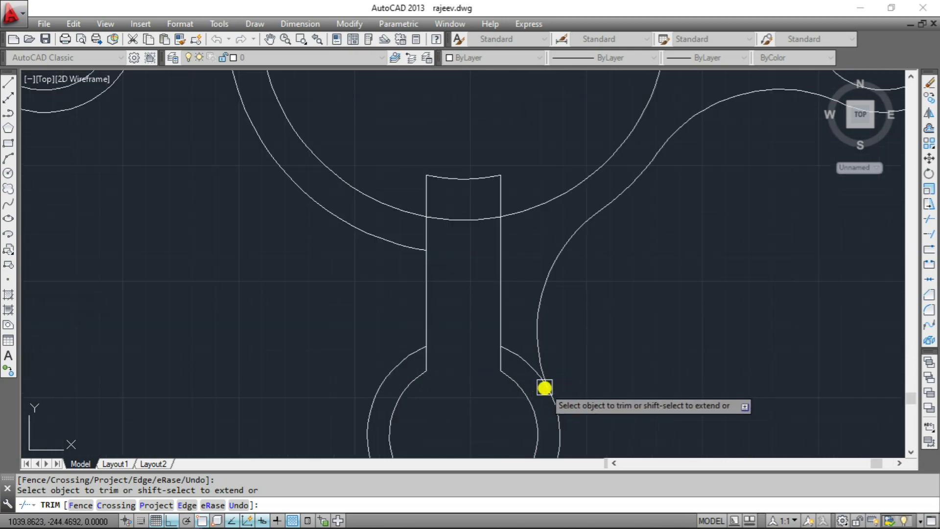
{"action": "scroll", "coordinate": [625, 363], "scroll_direction": "down", "scroll_amount": 1}
{"action": "scroll", "coordinate": [624, 362], "scroll_direction": "down", "scroll_amount": 3}
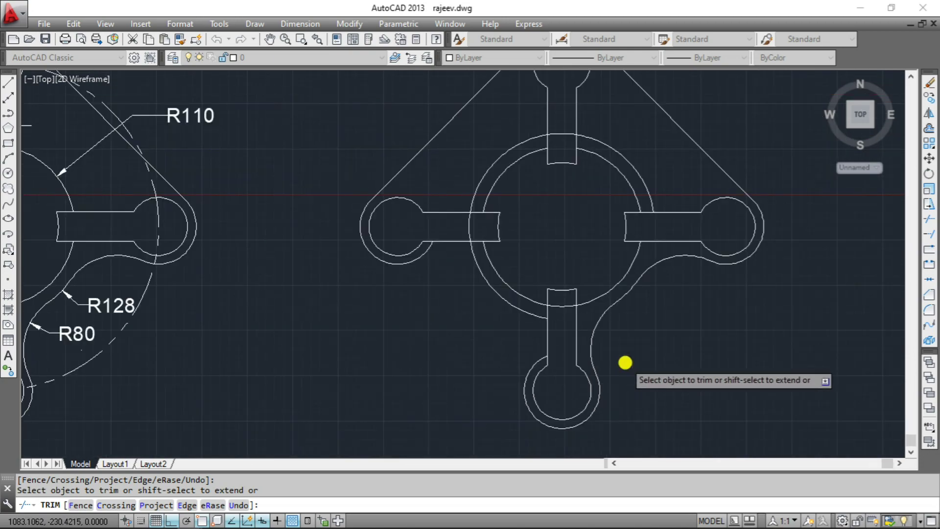
{"action": "scroll", "coordinate": [625, 360], "scroll_direction": "down", "scroll_amount": 1}
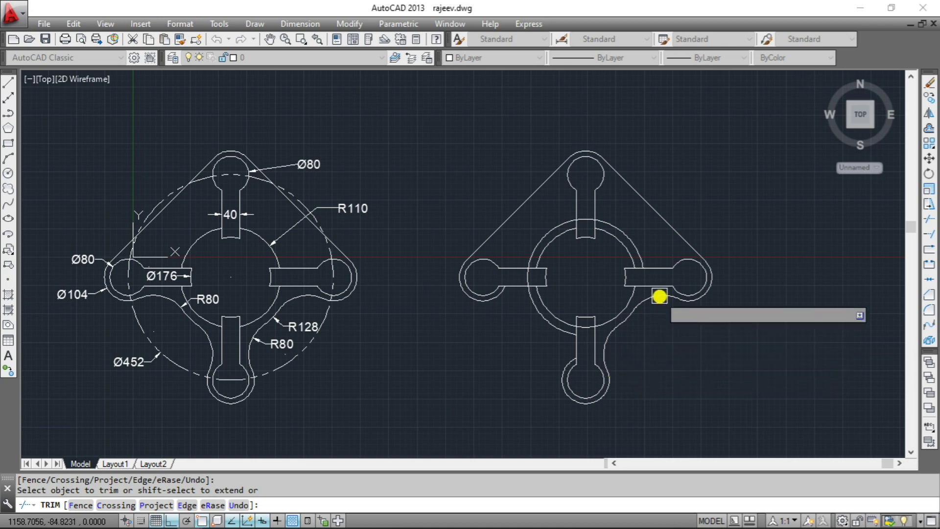
{"action": "key", "text": "Escape"}
{"action": "scroll", "coordinate": [646, 336], "scroll_direction": "up", "scroll_amount": 2}
{"action": "scroll", "coordinate": [647, 336], "scroll_direction": "up", "scroll_amount": 2}
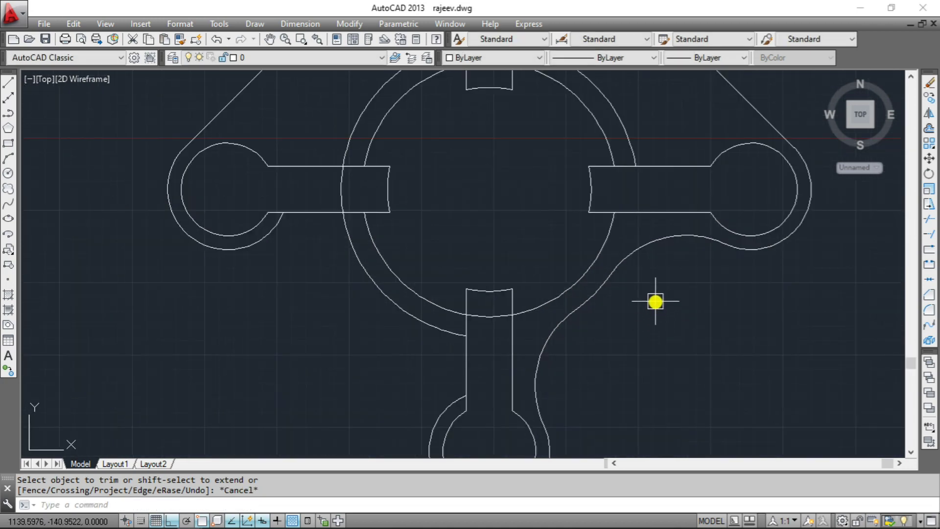
{"action": "left_click", "coordinate": [646, 242]}
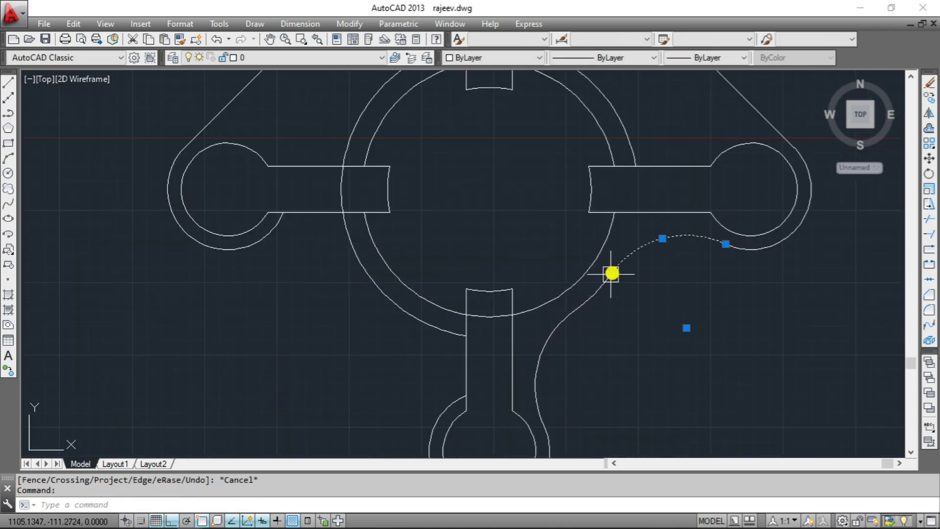
Mirror both lower-right fillet arcs across the vertical centre line, keeping the originals.
{"action": "left_click", "coordinate": [596, 298]}
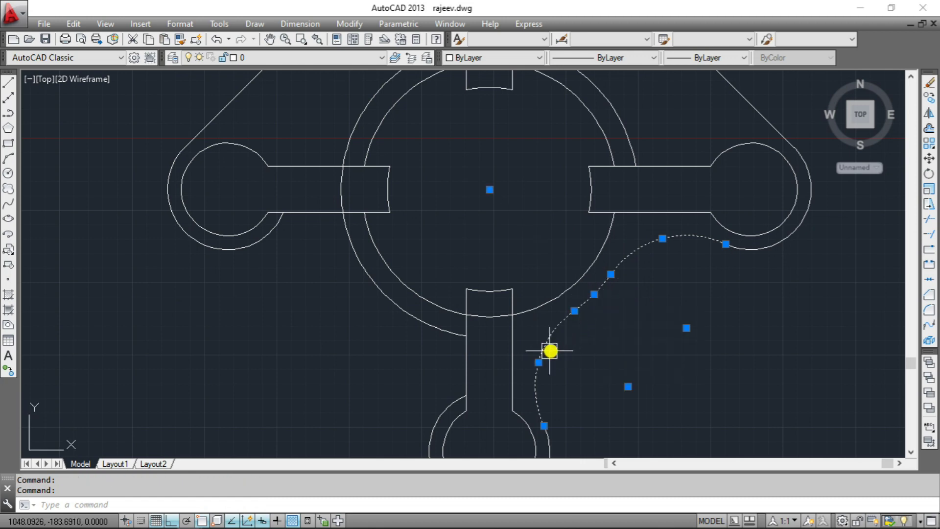
{"action": "scroll", "coordinate": [543, 353], "scroll_direction": "down", "scroll_amount": 2}
{"action": "left_click", "coordinate": [351, 25]}
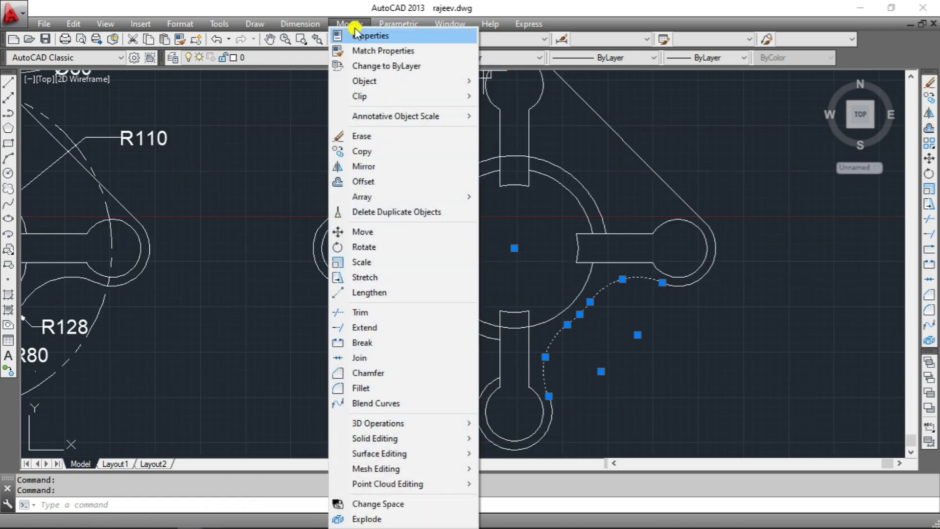
{"action": "left_click", "coordinate": [387, 166]}
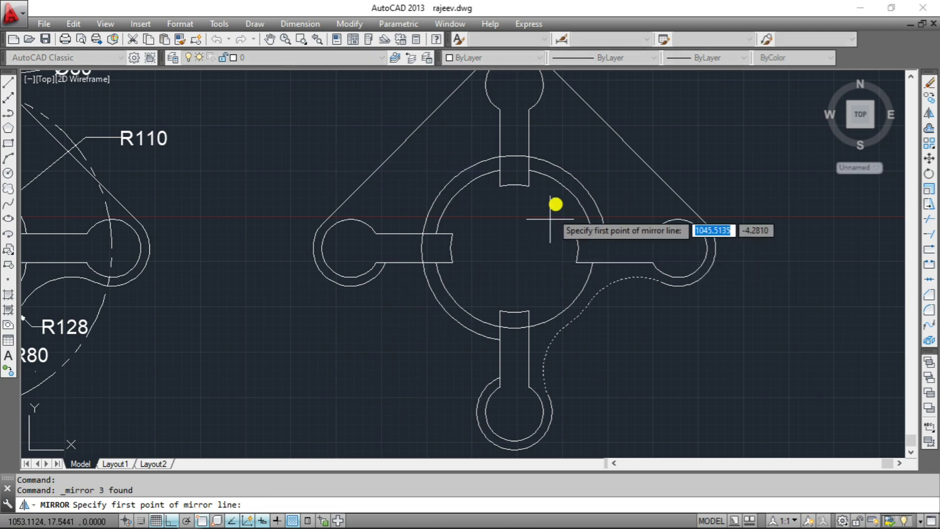
{"action": "left_click", "coordinate": [513, 250]}
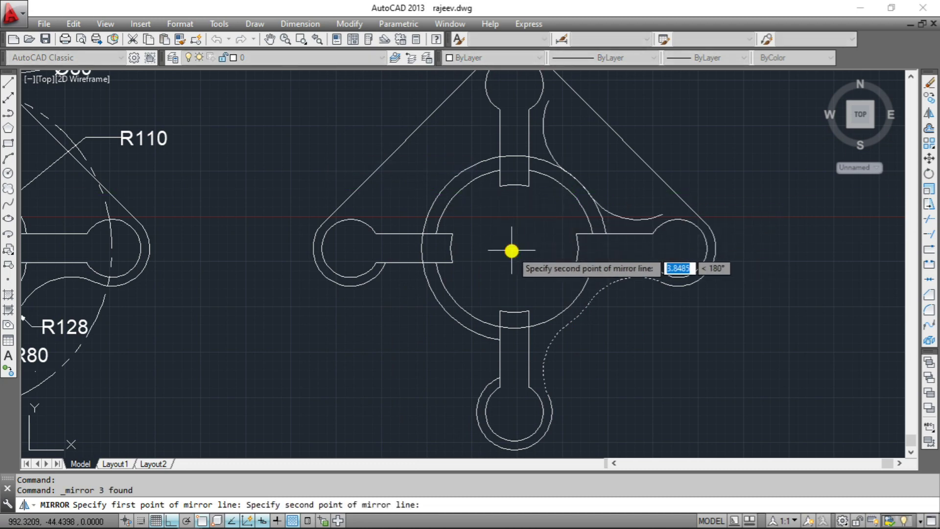
{"action": "left_click", "coordinate": [442, 385]}
{"action": "right_click", "coordinate": [442, 385]}
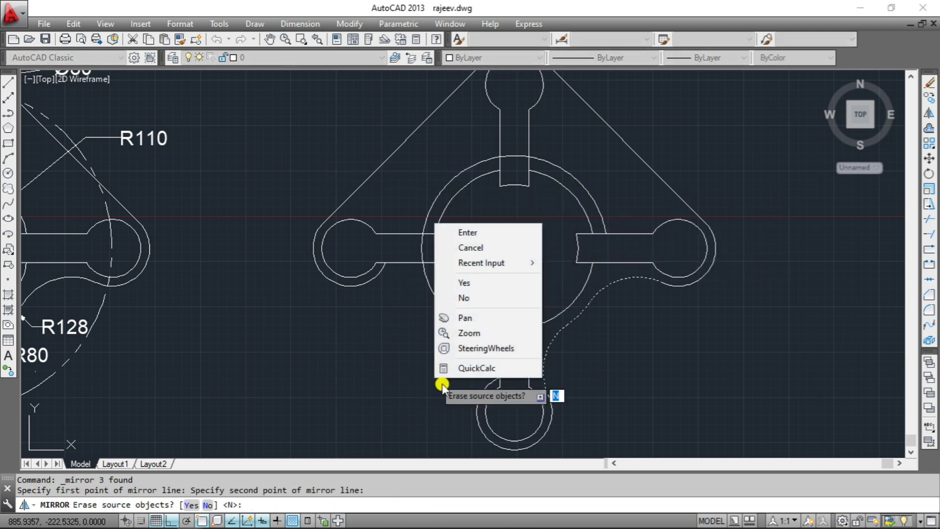
{"action": "left_click", "coordinate": [472, 233]}
{"action": "scroll", "coordinate": [595, 322], "scroll_direction": "down", "scroll_amount": 2}
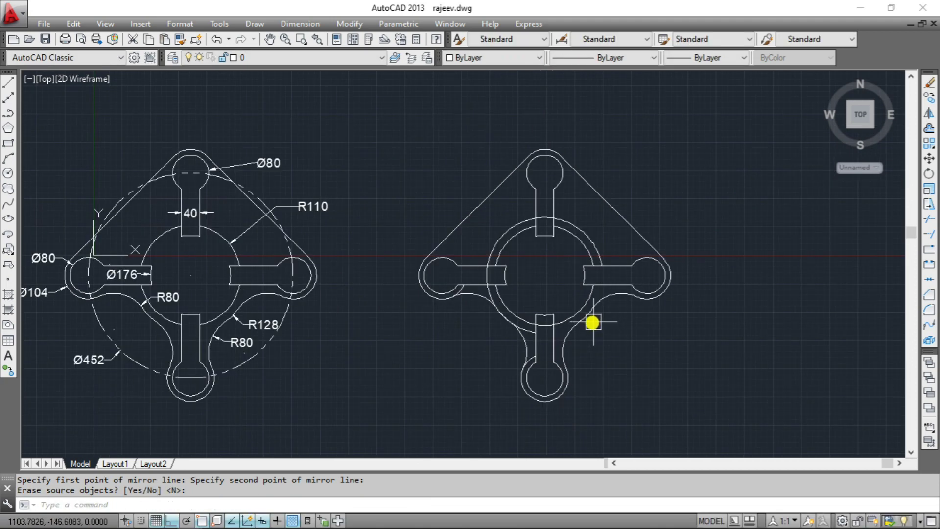
{"action": "key", "text": "Escape"}
Delete the leftover radius-128 inner ring arc and recentre the view before trimming.
{"action": "left_click", "coordinate": [498, 235]}
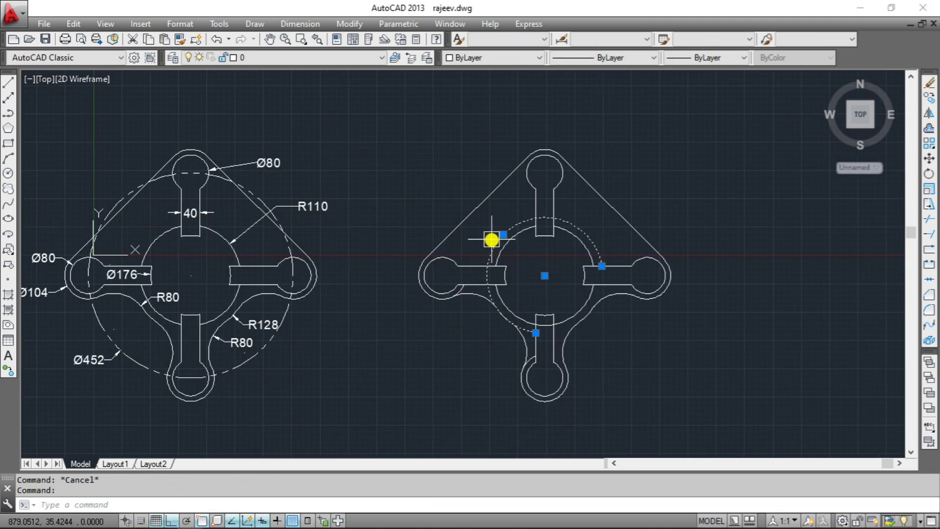
{"action": "key", "text": "Delete"}
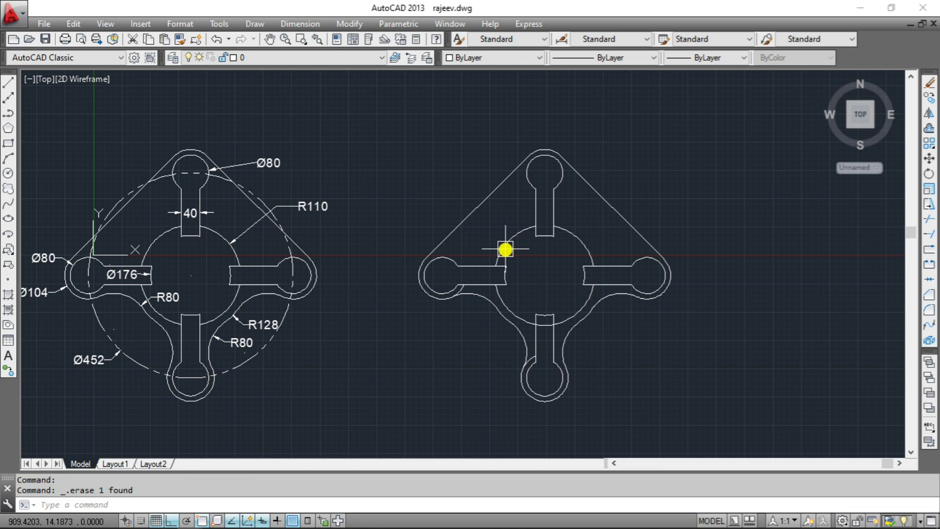
{"action": "middle_click_drag", "start_coordinate": [506, 249], "coordinate": [573, 225]}
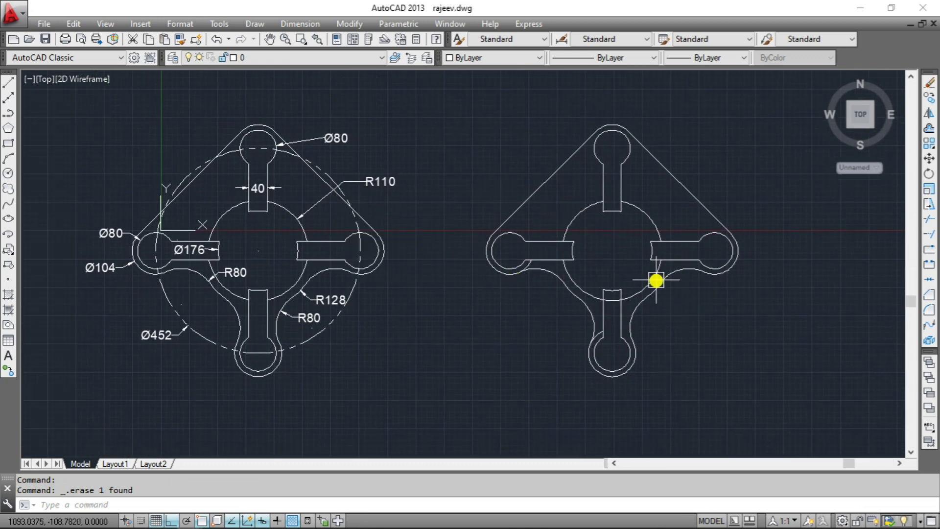
{"action": "type", "text": "tr"}
{"action": "key", "text": "Return"}
{"action": "key", "text": "Return"}
Window-select the stray arcs around the bottom slot to trim them away.
{"action": "scroll", "coordinate": [606, 298], "scroll_direction": "up", "scroll_amount": 4}
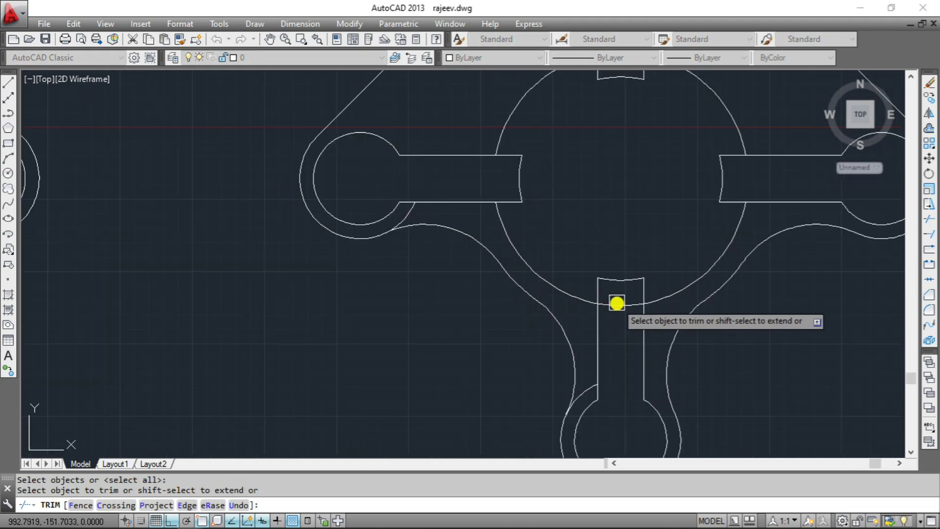
{"action": "scroll", "coordinate": [617, 302], "scroll_direction": "down", "scroll_amount": 2}
{"action": "scroll", "coordinate": [617, 305], "scroll_direction": "down", "scroll_amount": 5}
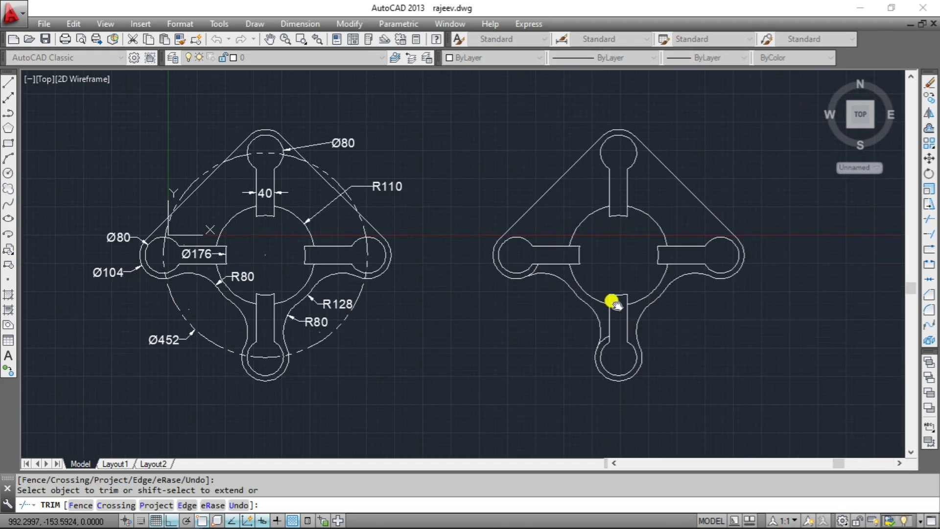
{"action": "scroll", "coordinate": [607, 300], "scroll_direction": "up", "scroll_amount": 1}
{"action": "scroll", "coordinate": [587, 343], "scroll_direction": "up", "scroll_amount": 4}
{"action": "scroll", "coordinate": [585, 356], "scroll_direction": "up", "scroll_amount": 4}
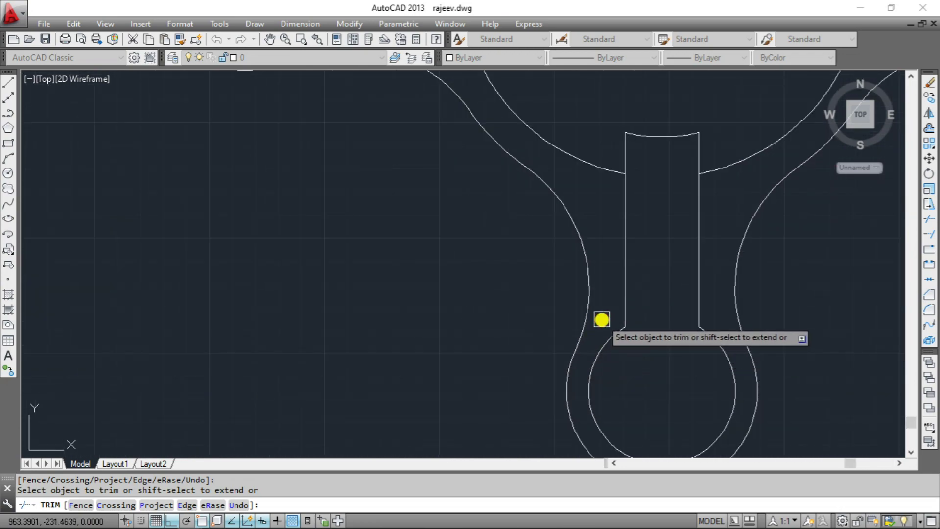
{"action": "scroll", "coordinate": [602, 319], "scroll_direction": "down", "scroll_amount": 6}
{"action": "scroll", "coordinate": [563, 340], "scroll_direction": "down", "scroll_amount": 1}
{"action": "scroll", "coordinate": [514, 258], "scroll_direction": "up", "scroll_amount": 2}
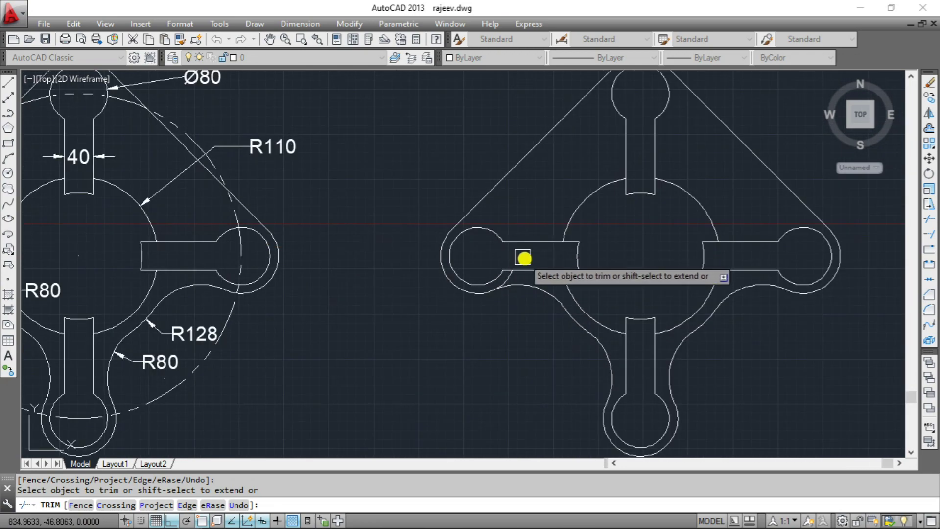
{"action": "scroll", "coordinate": [529, 263], "scroll_direction": "up", "scroll_amount": 3}
{"action": "scroll", "coordinate": [451, 298], "scroll_direction": "down", "scroll_amount": 4}
{"action": "scroll", "coordinate": [447, 313], "scroll_direction": "down", "scroll_amount": 1}
{"action": "scroll", "coordinate": [455, 320], "scroll_direction": "down", "scroll_amount": 1}
{"action": "middle_click_drag", "start_coordinate": [465, 315], "coordinate": [480, 311]}
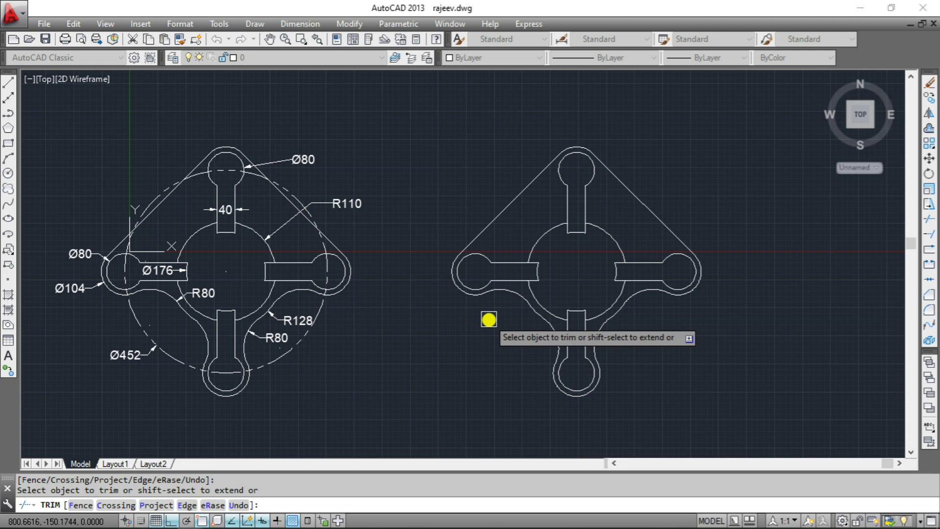
{"action": "left_click", "coordinate": [489, 319]}
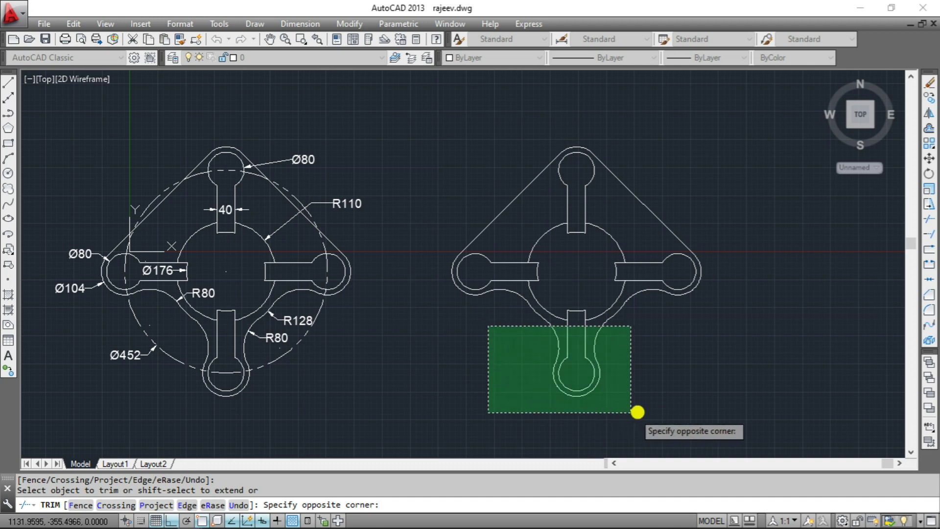
{"action": "left_click", "coordinate": [455, 416]}
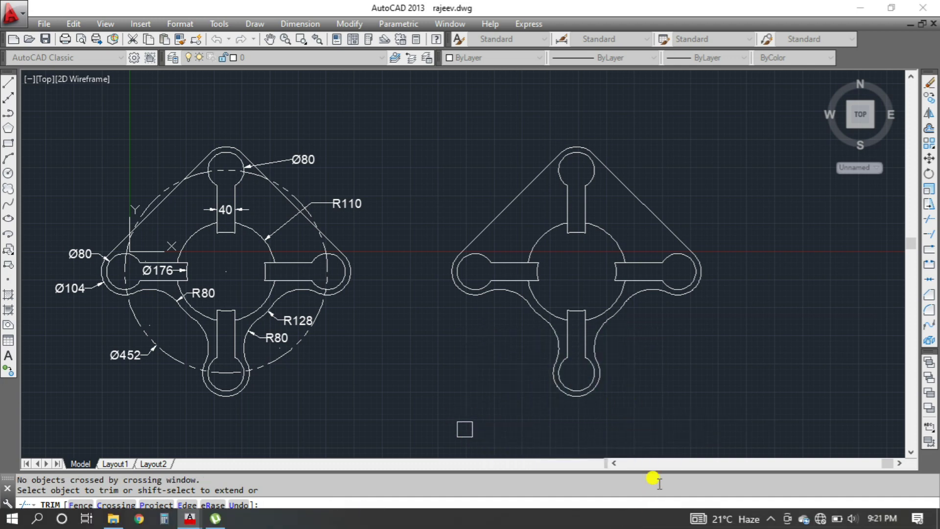
Minimize AutoCAD and bring up the screen recorder's tray menu.
{"action": "left_click", "coordinate": [873, 8]}
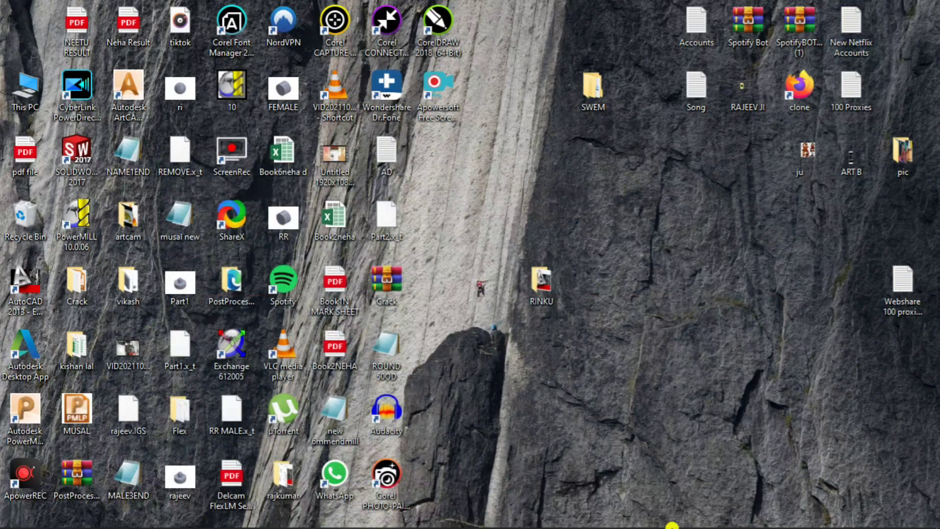
{"action": "left_click", "coordinate": [768, 520]}
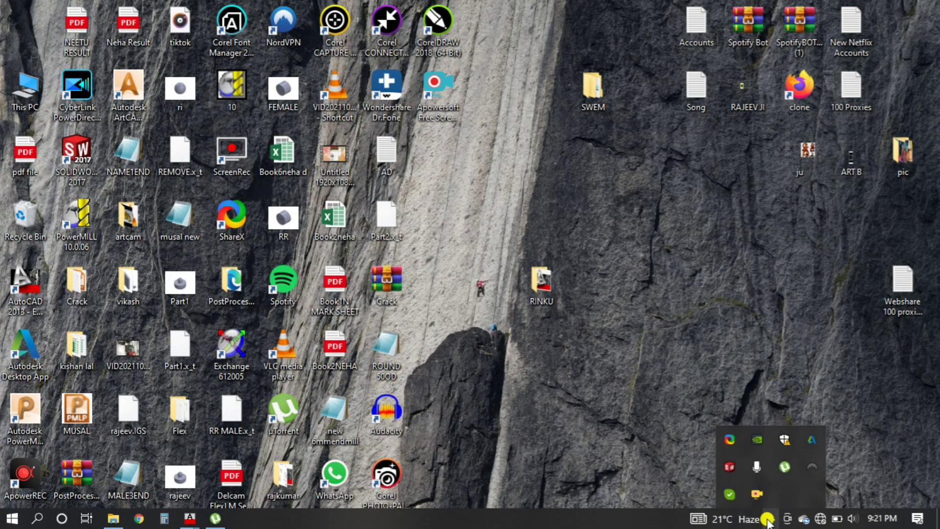
{"action": "right_click", "coordinate": [754, 496]}
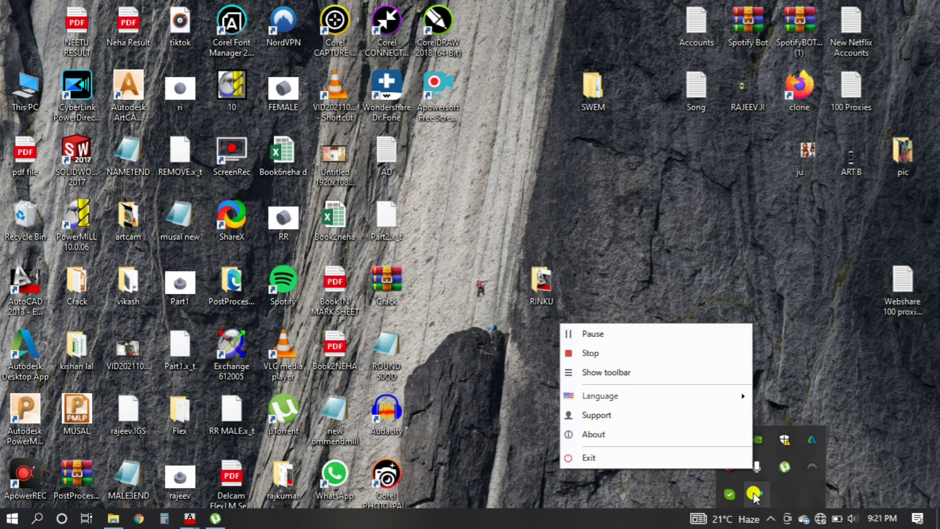